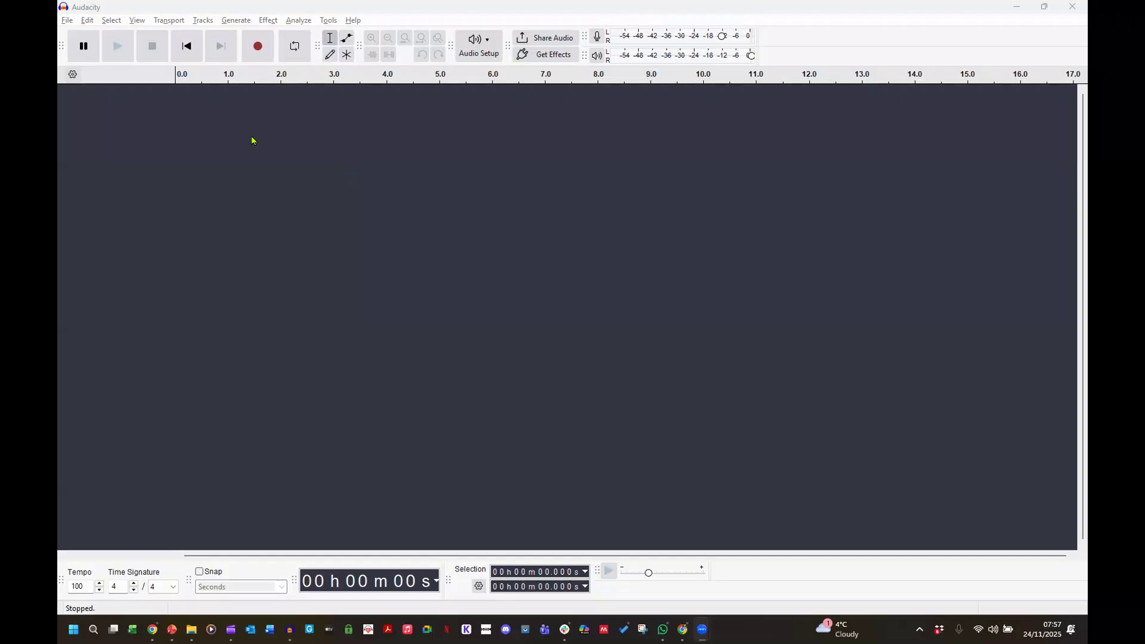
# Import all 20 WhatsApp Audio .opus clips from the Sample Recordings folder.
pyautogui.click(68, 22)
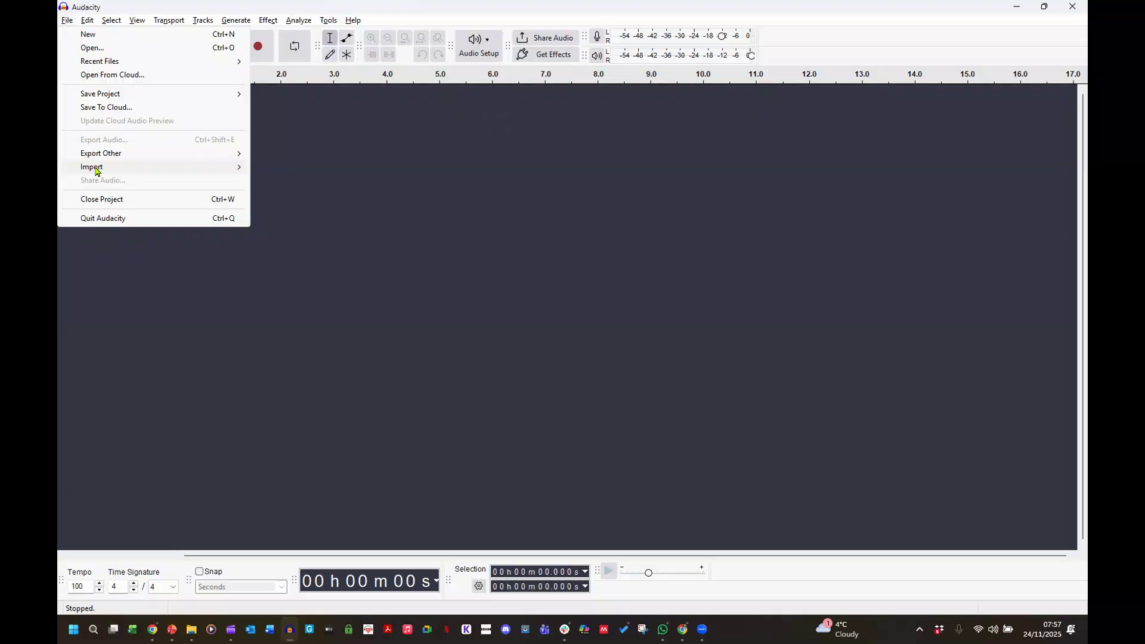
pyautogui.moveTo(97, 171)
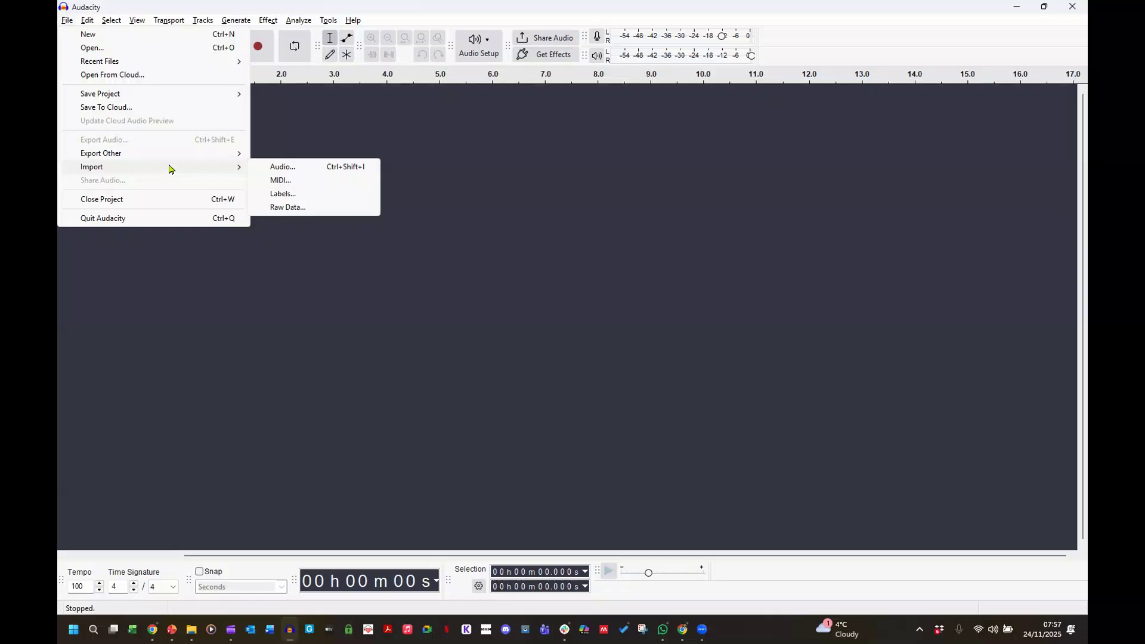
pyautogui.click(274, 170)
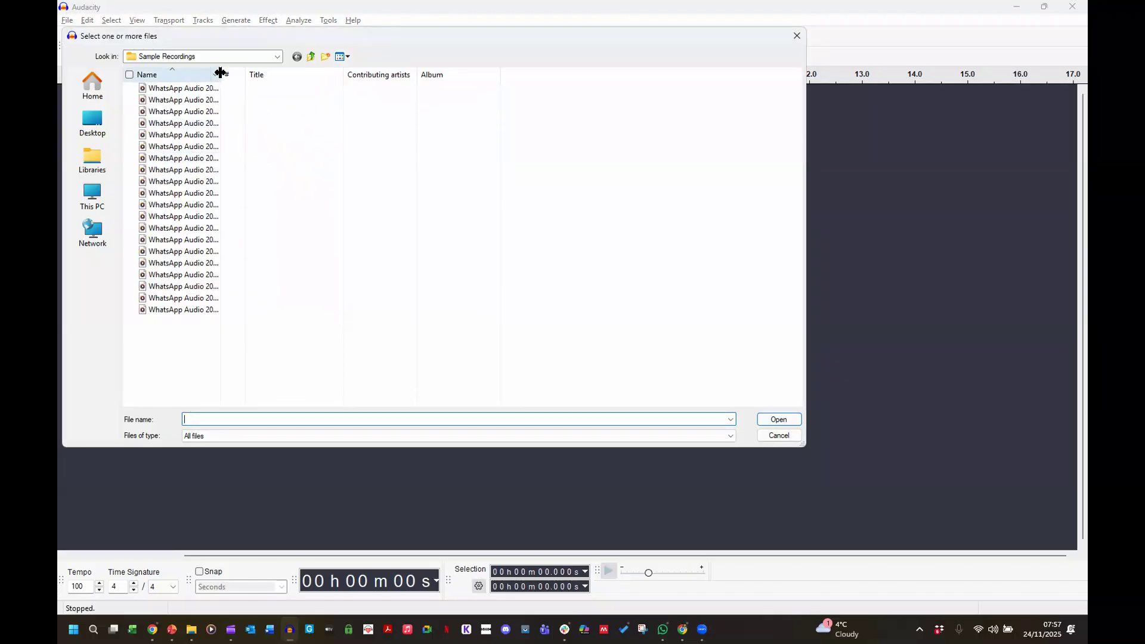
pyautogui.moveTo(227, 73); pyautogui.dragTo(304, 87)
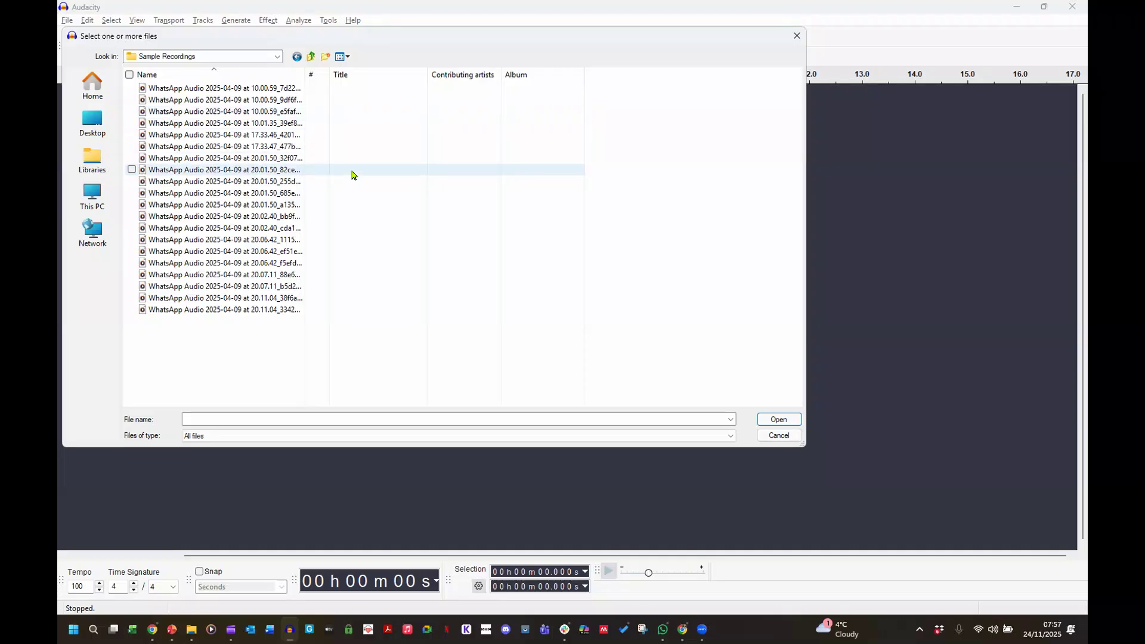
pyautogui.click(128, 75)
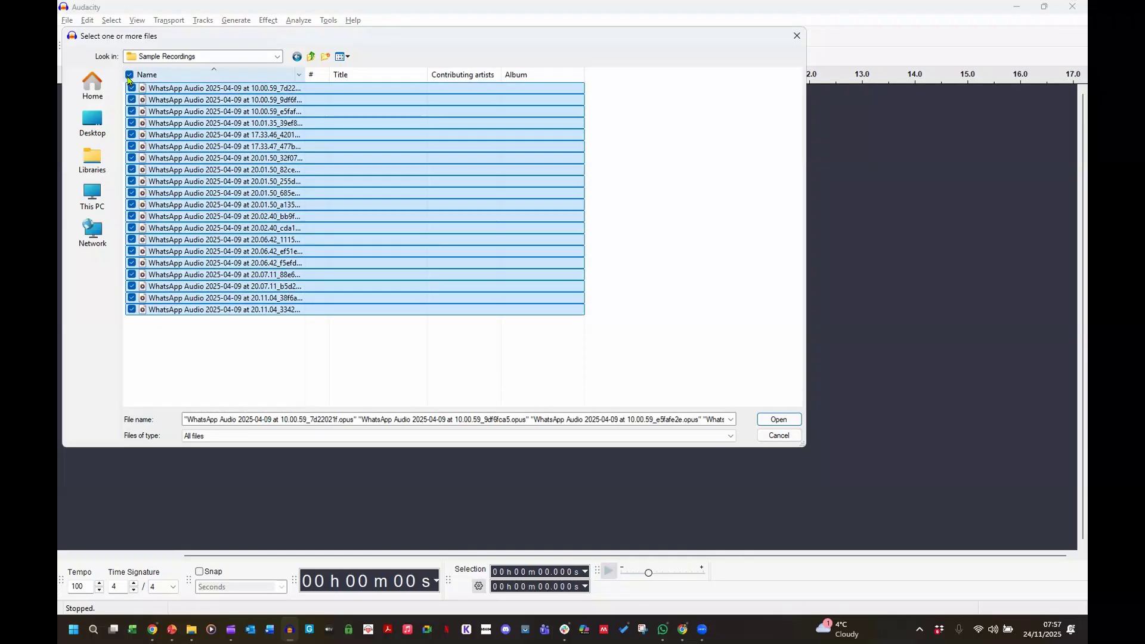
pyautogui.click(782, 420)
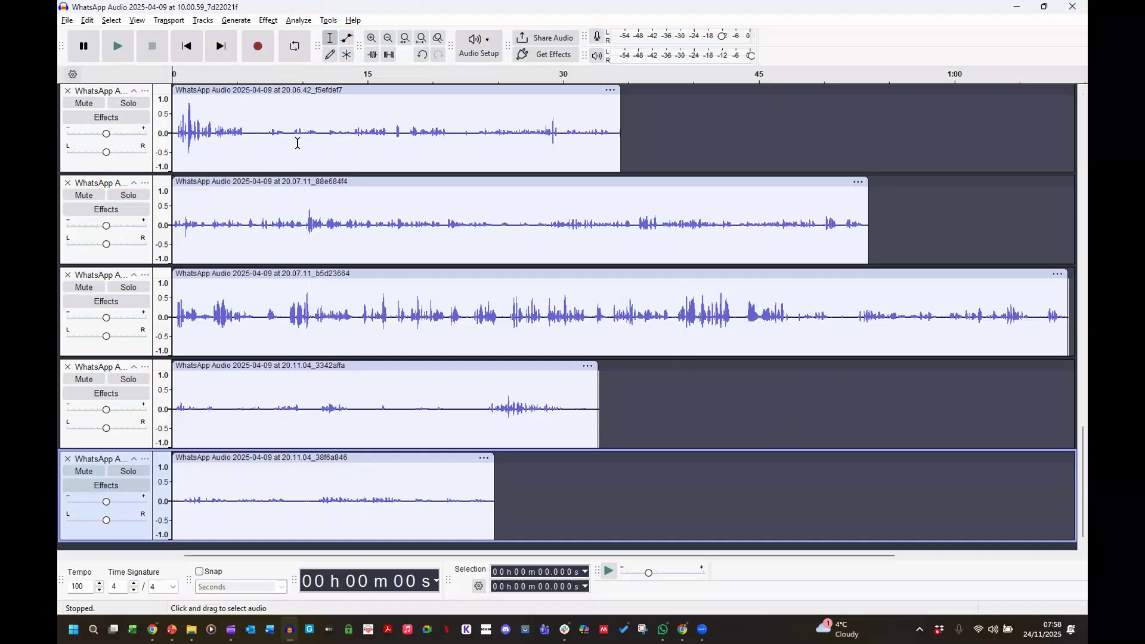
# Scroll down through the newly imported WhatsApp clip tracks.
pyautogui.scroll(-1, 297, 144)
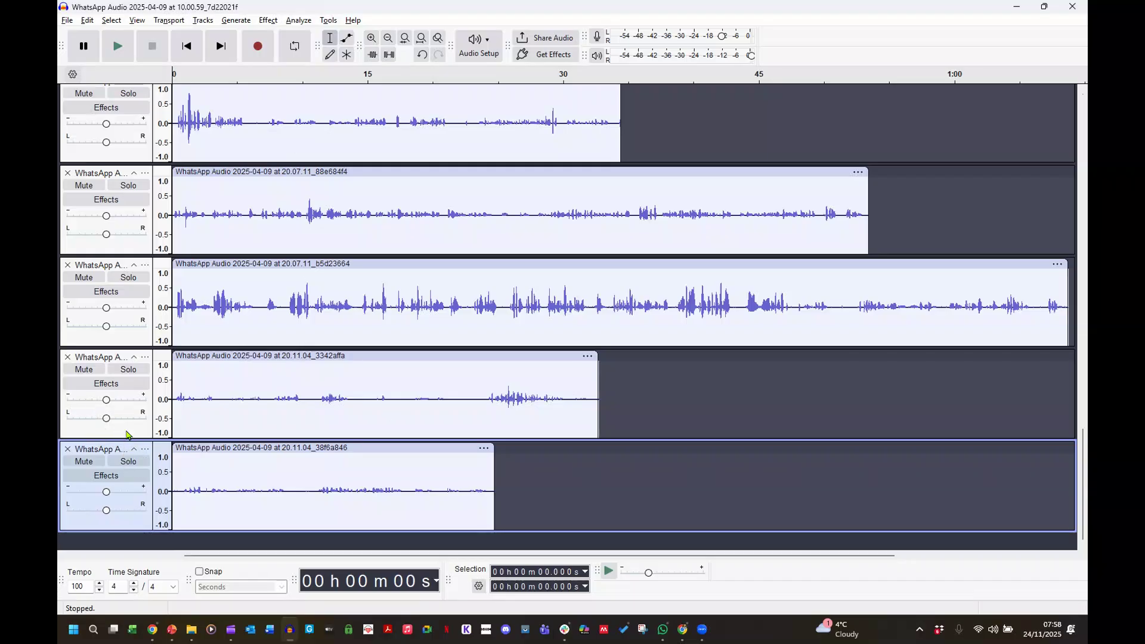
# Pan the 3342affa track to the right and amplify it to peak at 0.0 dB.
pyautogui.click(129, 433)
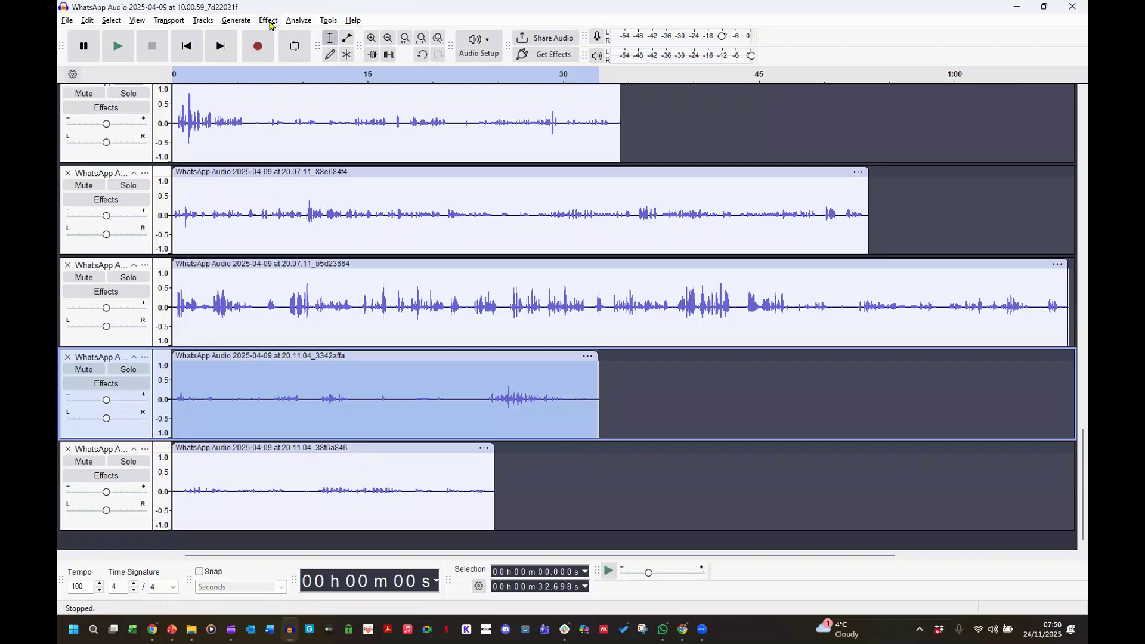
pyautogui.click(123, 421)
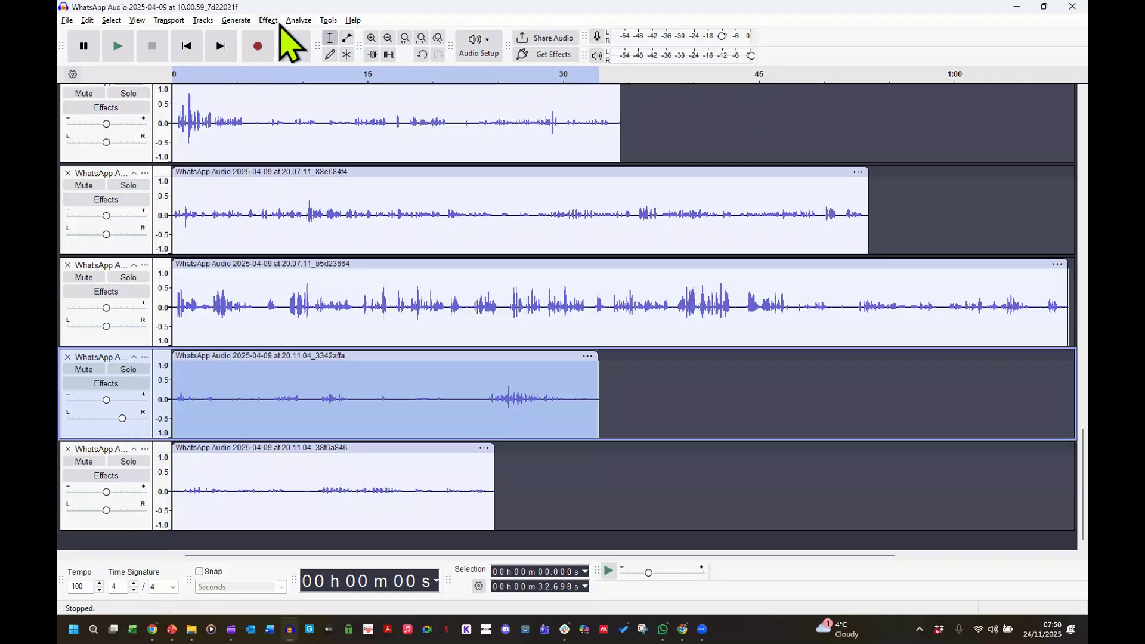
pyautogui.click(273, 22)
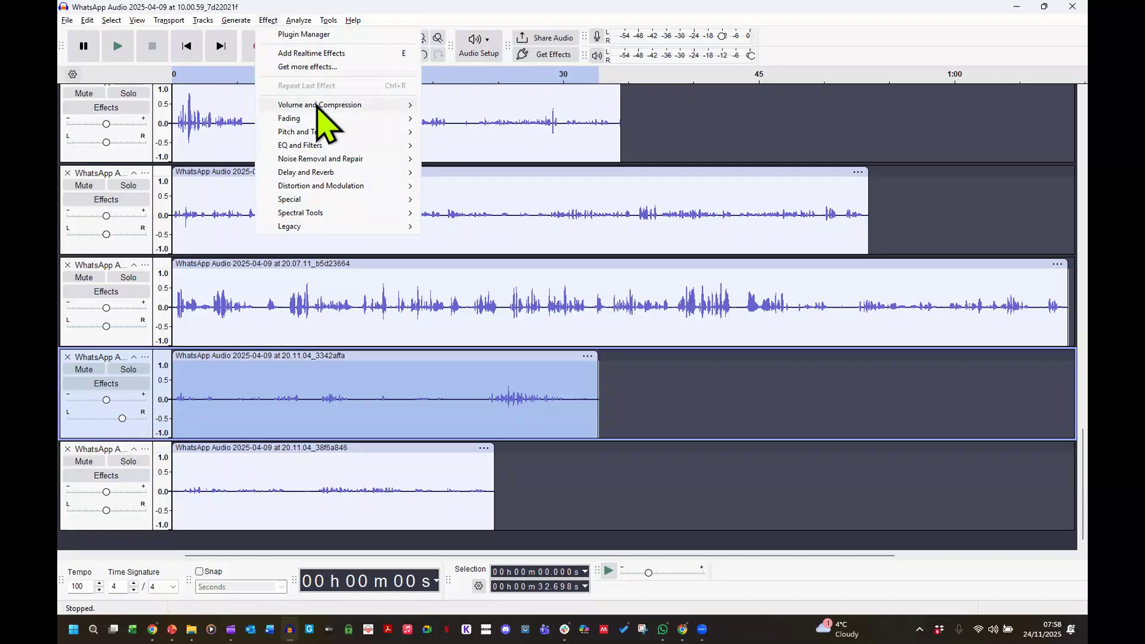
pyautogui.moveTo(318, 105)
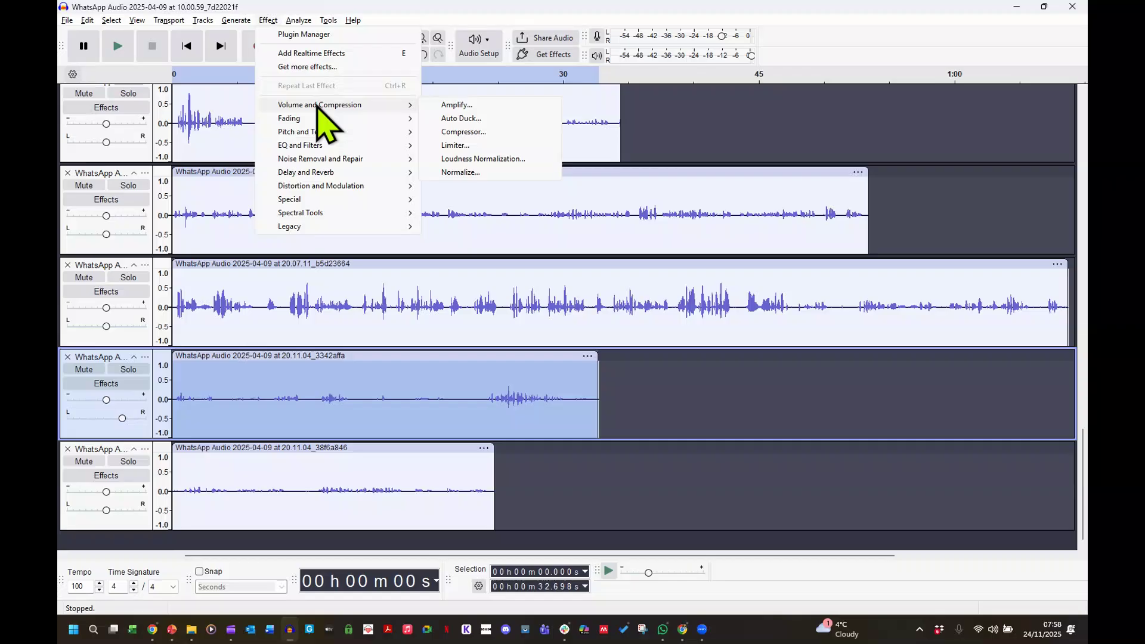
pyautogui.click(469, 105)
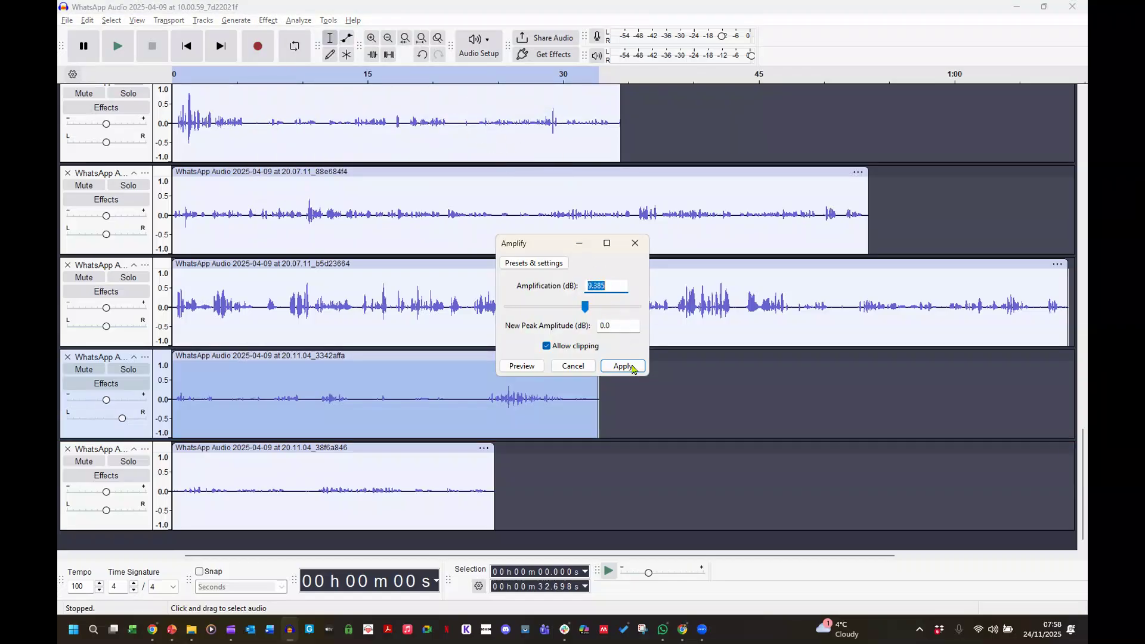
pyautogui.click(633, 366)
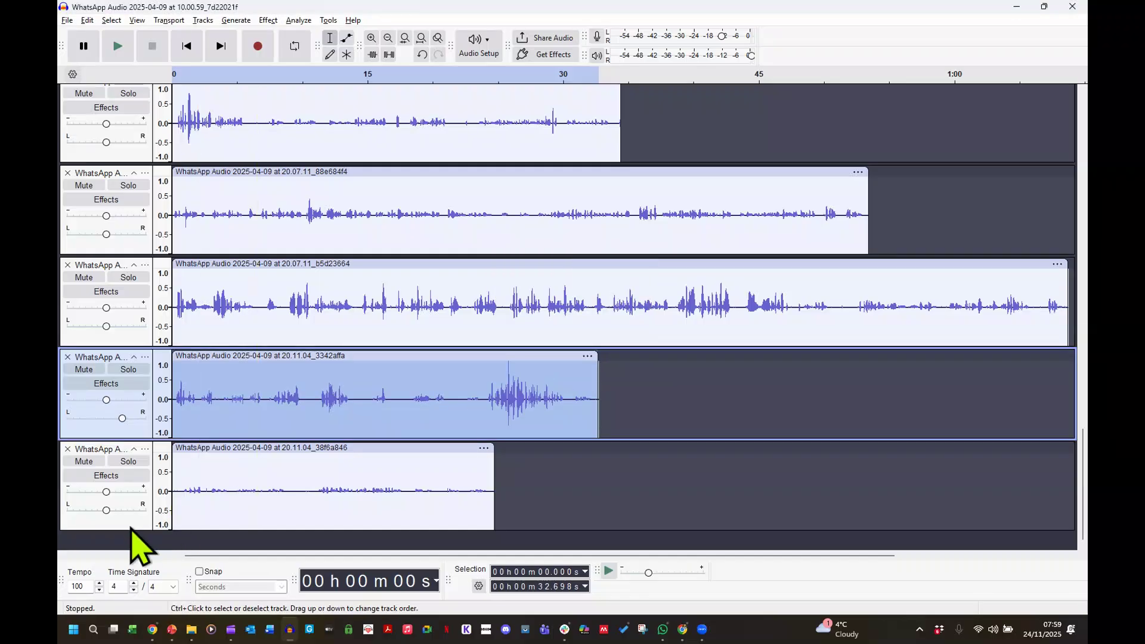
# Amplify the last clip, 38f6a846, by 19.118 dB so it peaks at 0.0 dB.
pyautogui.click(129, 525)
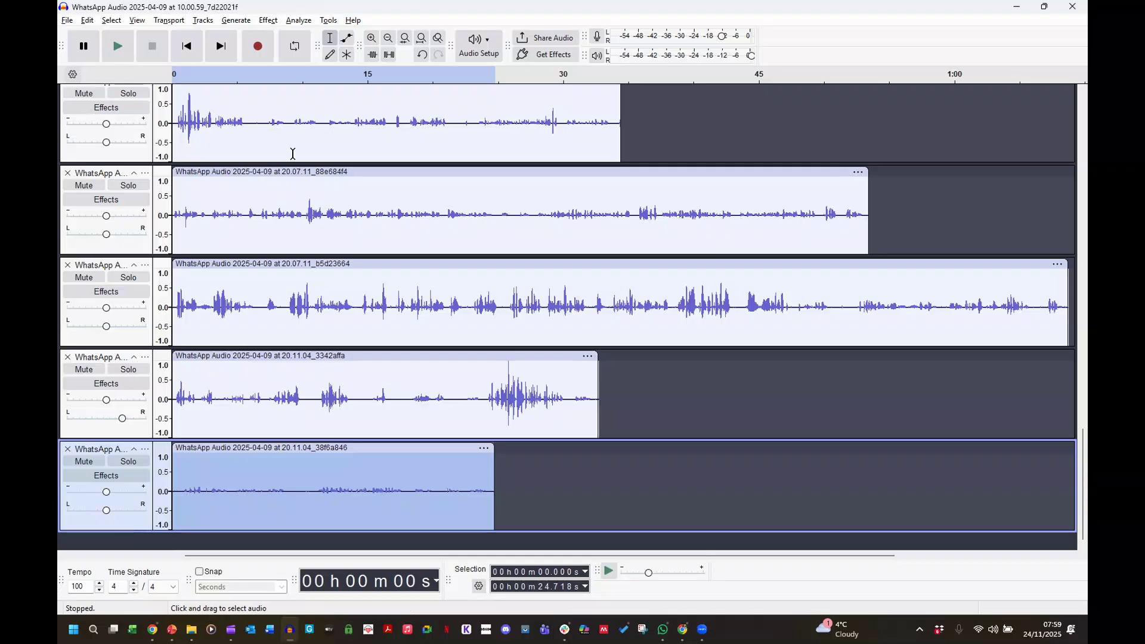
pyautogui.click(270, 21)
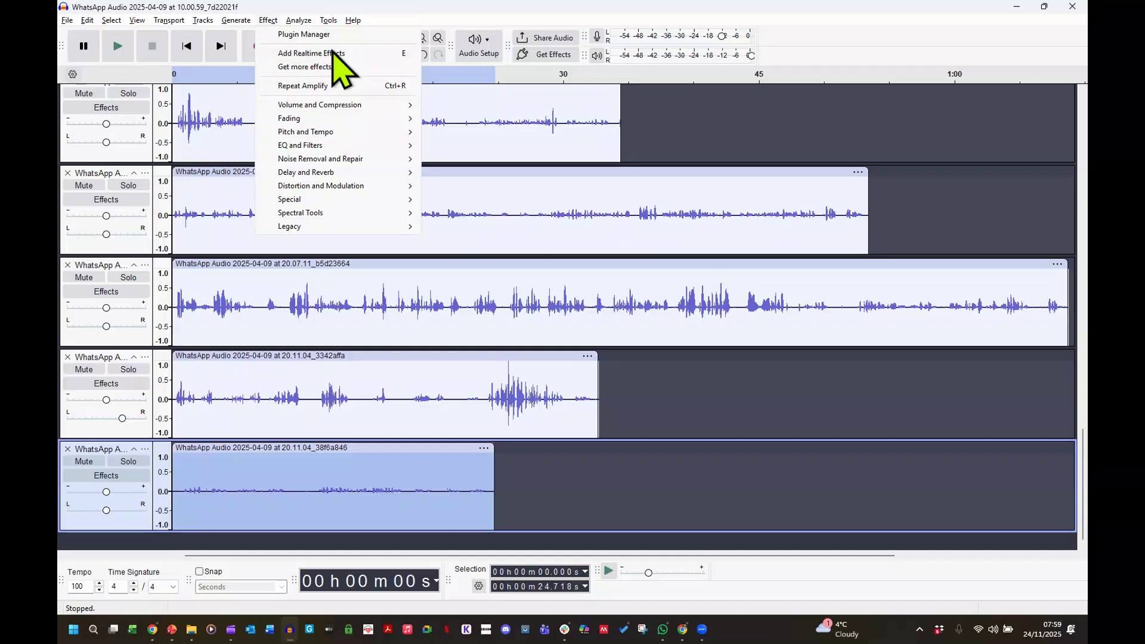
pyautogui.moveTo(342, 103)
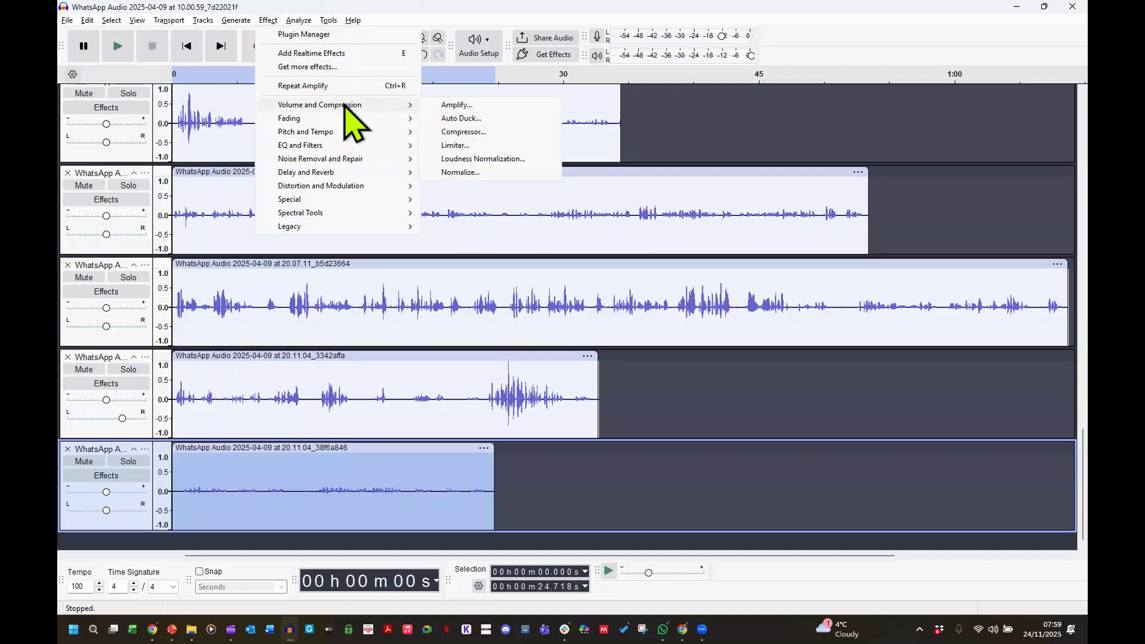
pyautogui.click(467, 105)
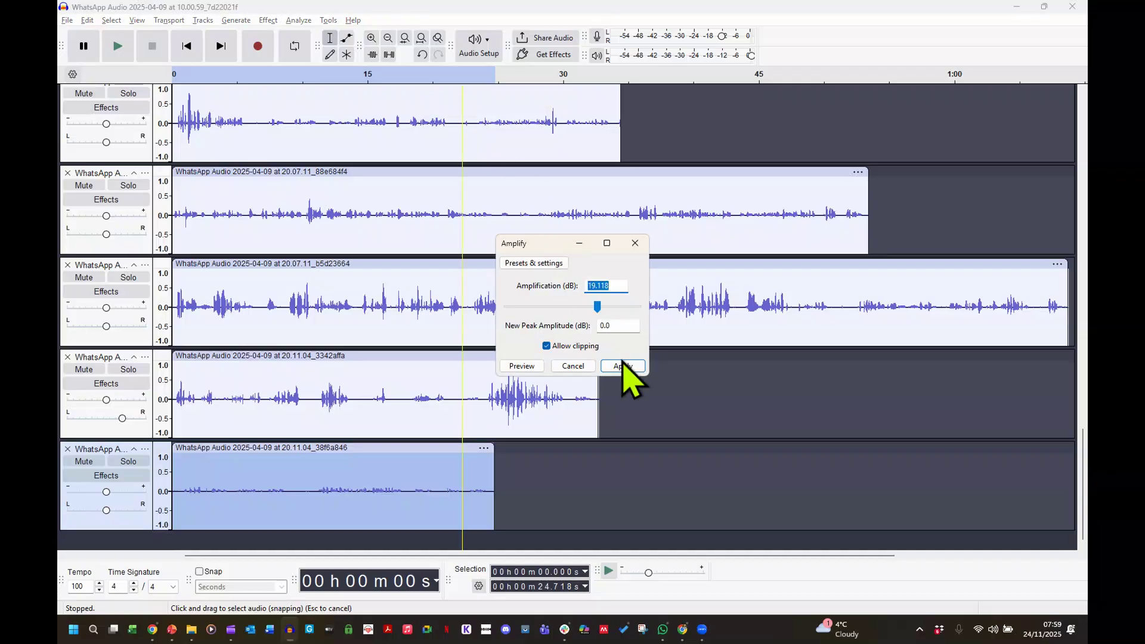
pyautogui.click(623, 365)
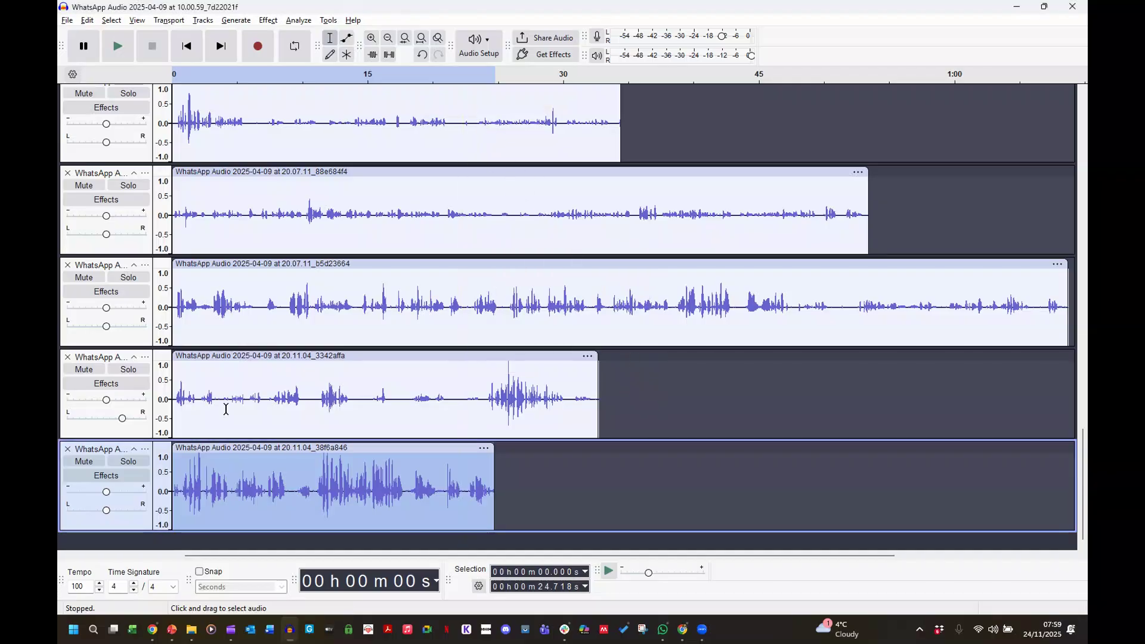
pyautogui.scroll(6, 226, 409)
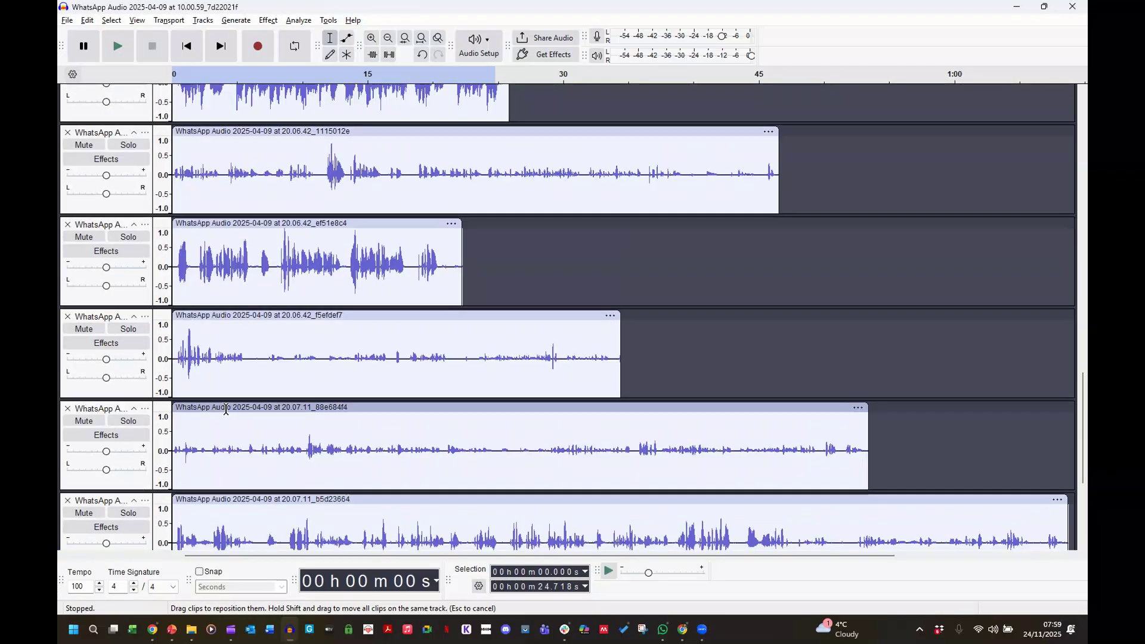
pyautogui.scroll(1, 226, 409)
pyautogui.scroll(3, 226, 409)
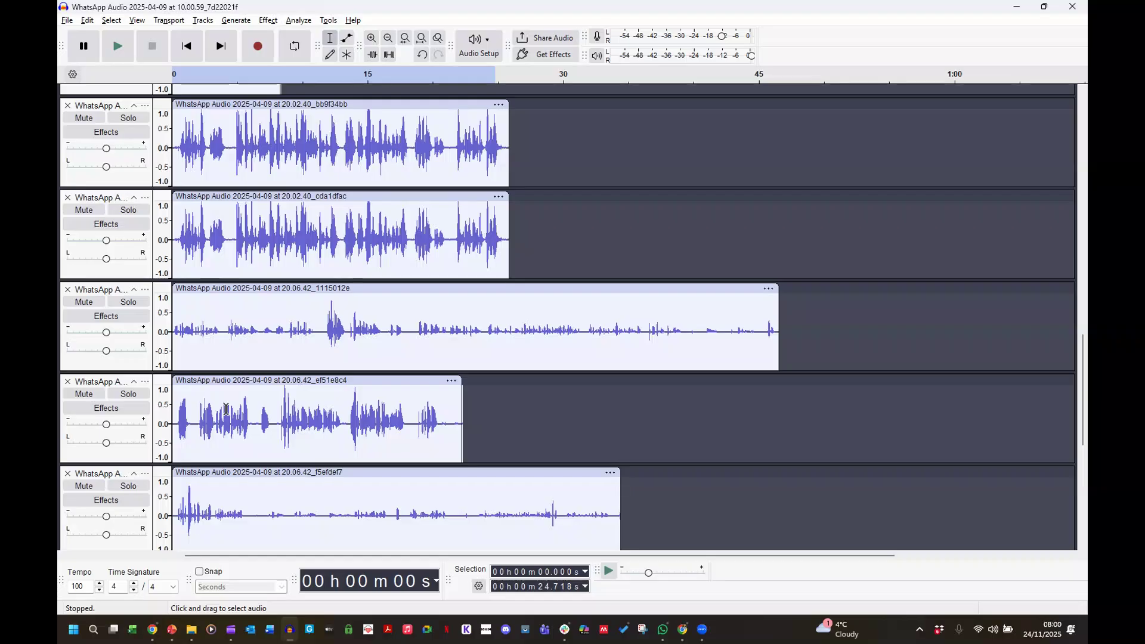
pyautogui.moveTo(226, 409); pyautogui.dragTo(225, 408)
# Delete the 6.82-second loud burst starting at 11.571 s in the 1115012e clip.
pyautogui.click(323, 328)
pyautogui.moveTo(327, 327); pyautogui.dragTo(407, 321)
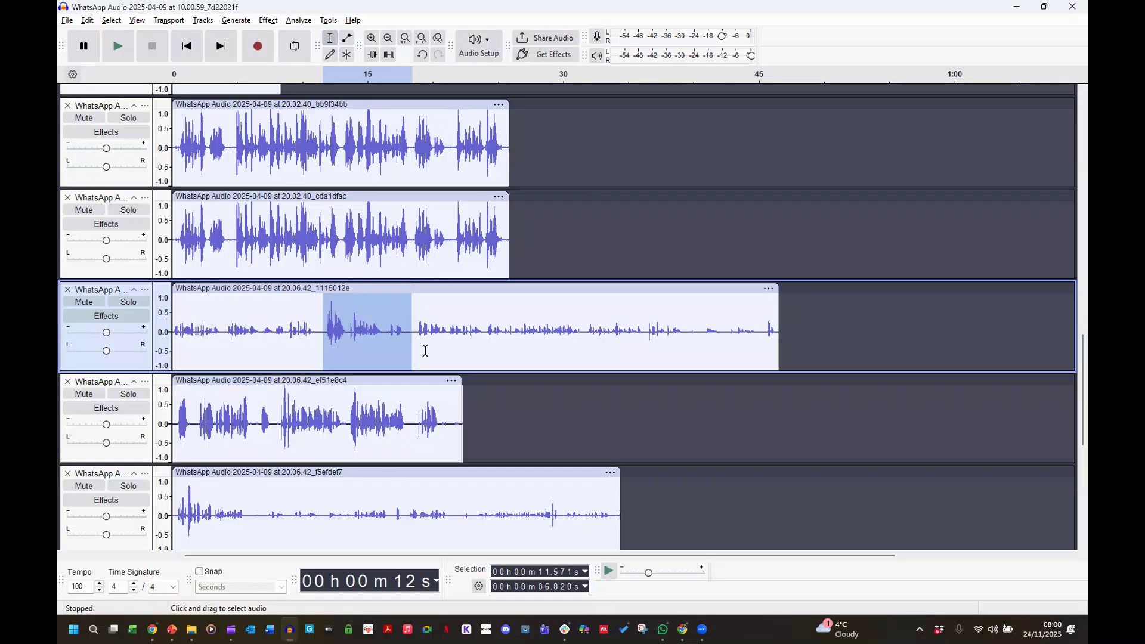
pyautogui.press('Delete')
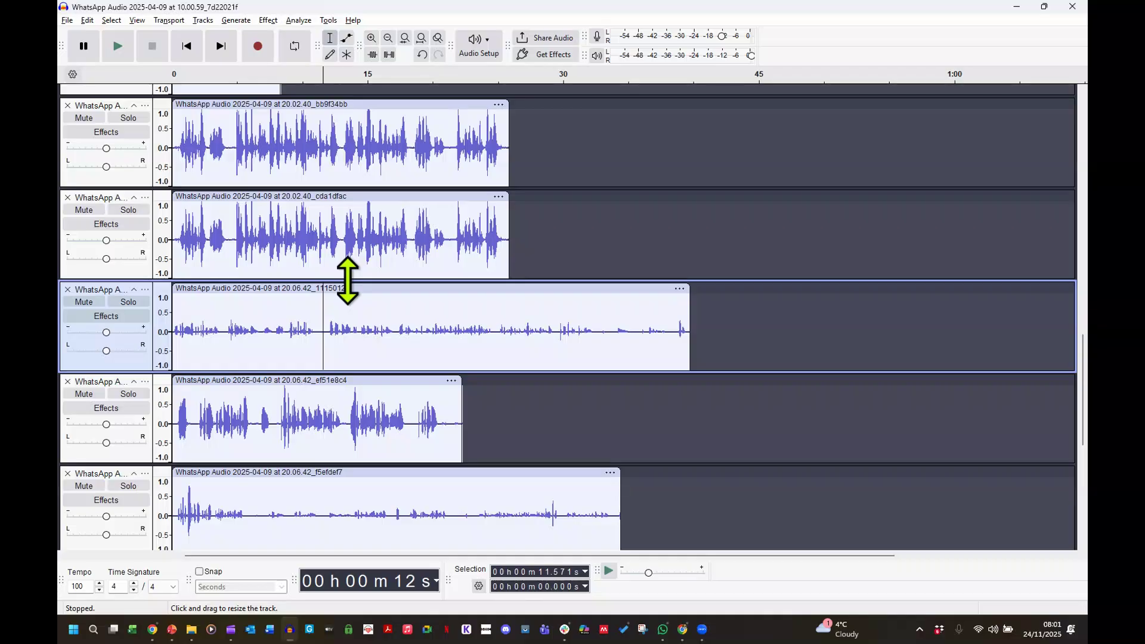
pyautogui.scroll(-5, 347, 279)
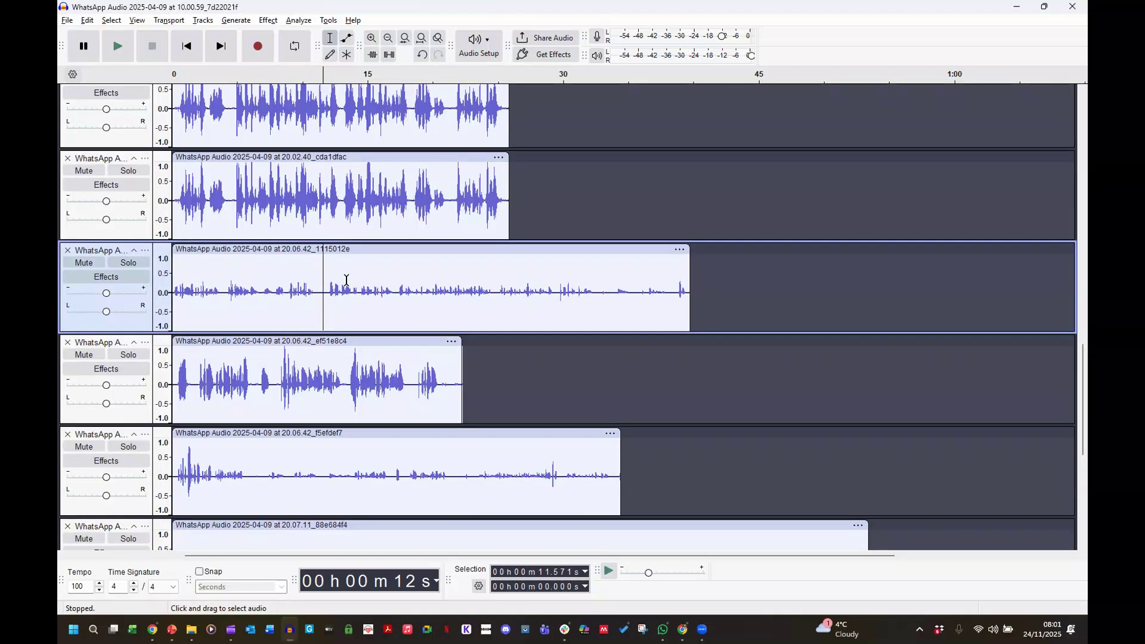
pyautogui.scroll(-2, 347, 280)
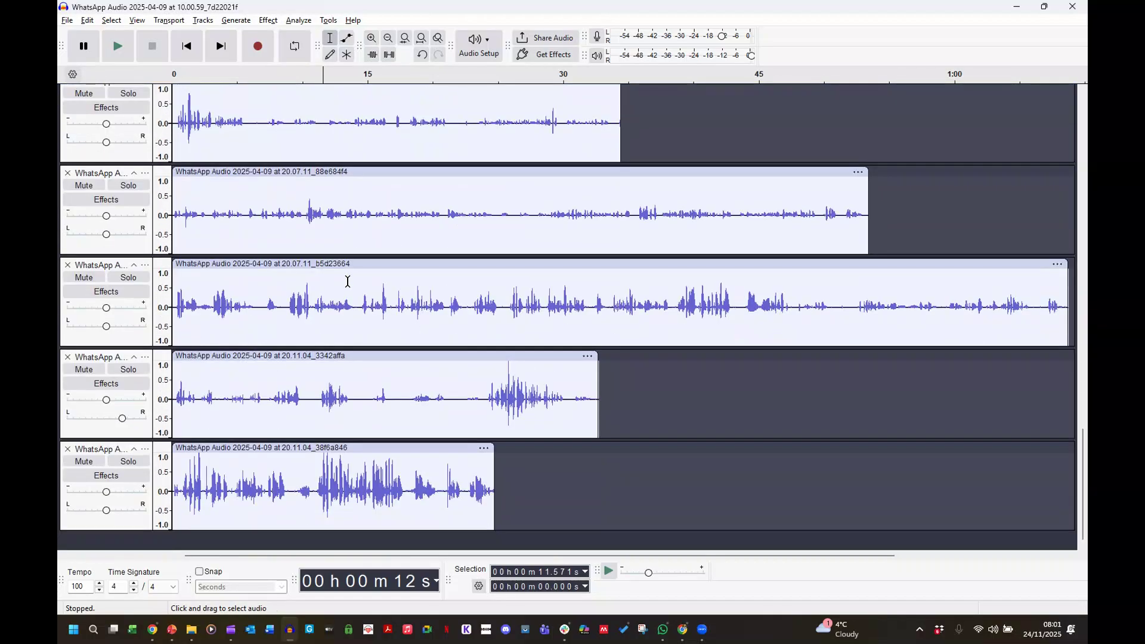
pyautogui.scroll(7, 347, 281)
pyautogui.scroll(4, 348, 280)
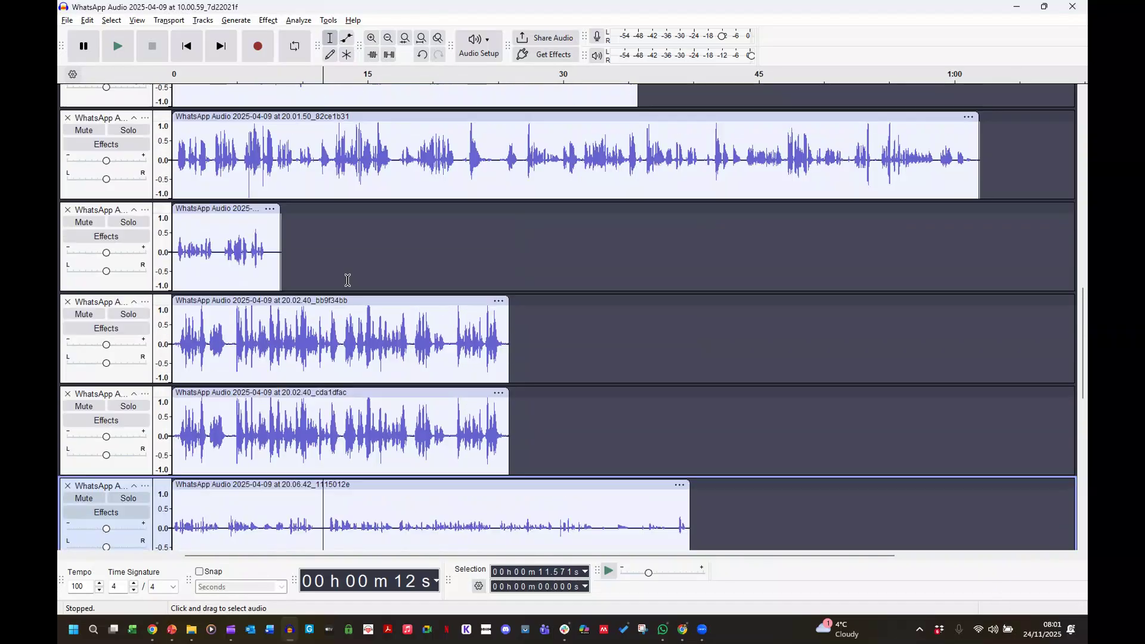
pyautogui.scroll(3, 346, 280)
pyautogui.scroll(10, 347, 280)
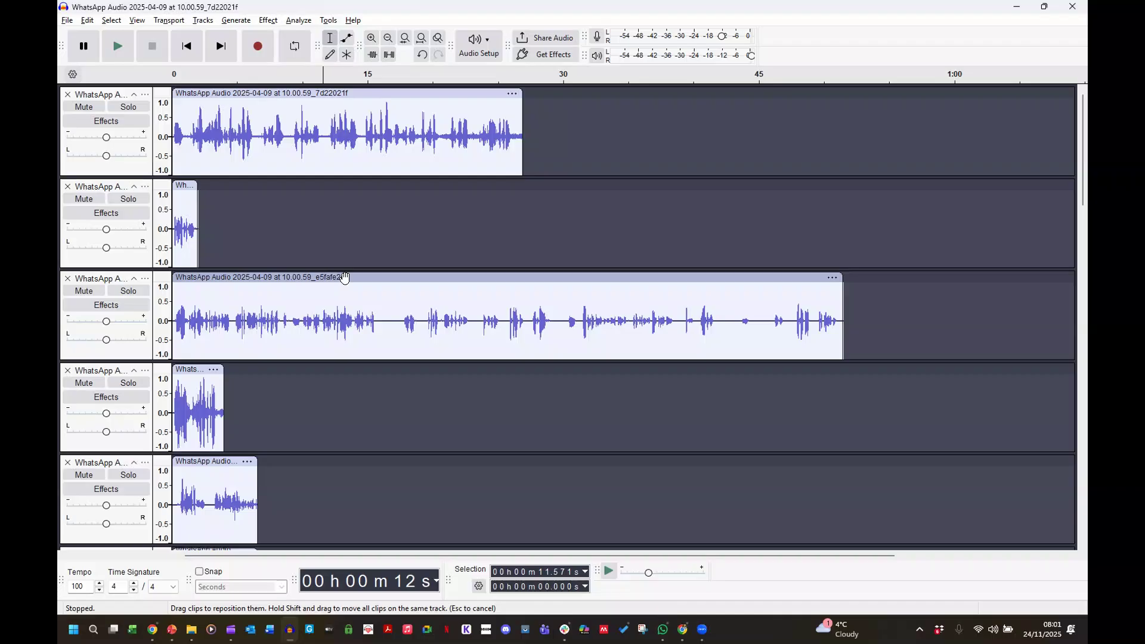
pyautogui.hotkey('ctrl', 'a')
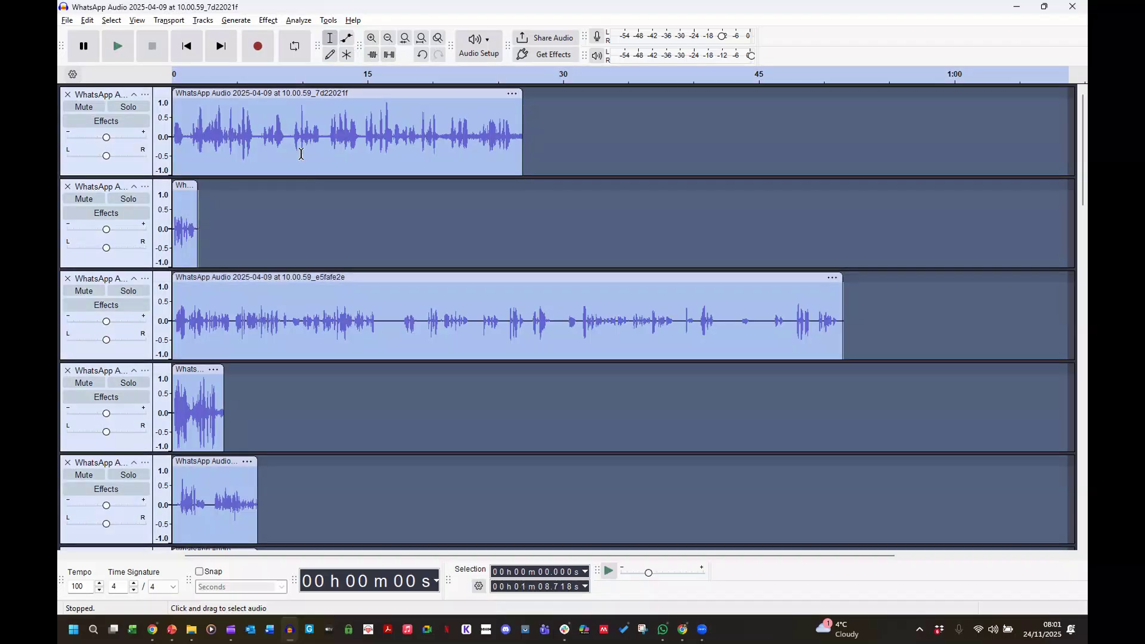
pyautogui.click(197, 23)
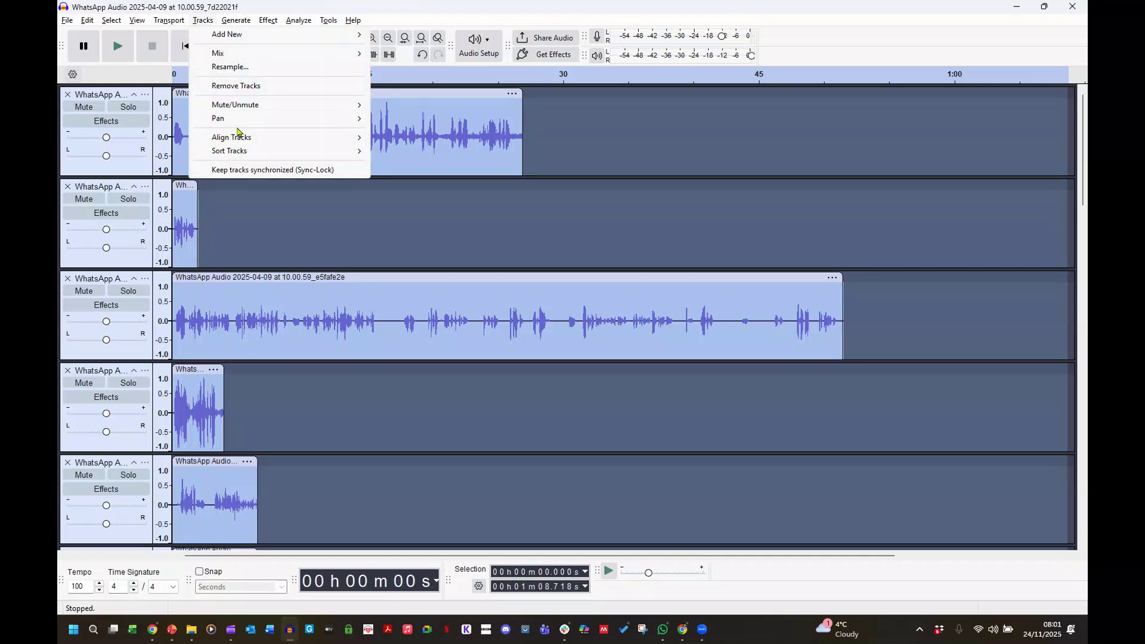
pyautogui.moveTo(240, 138)
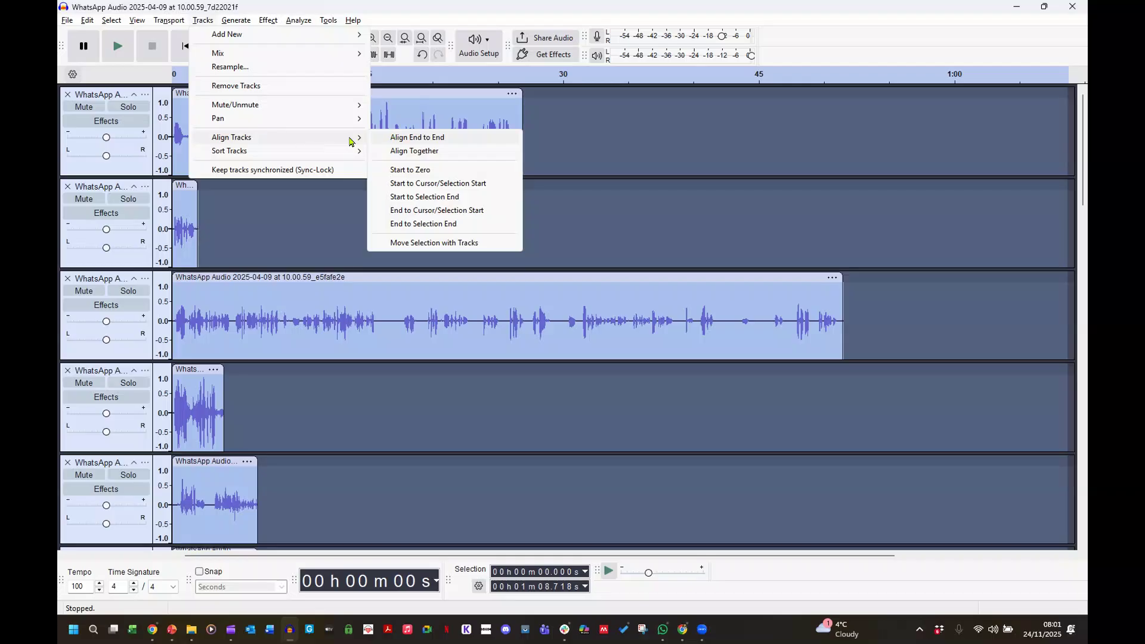
pyautogui.click(398, 136)
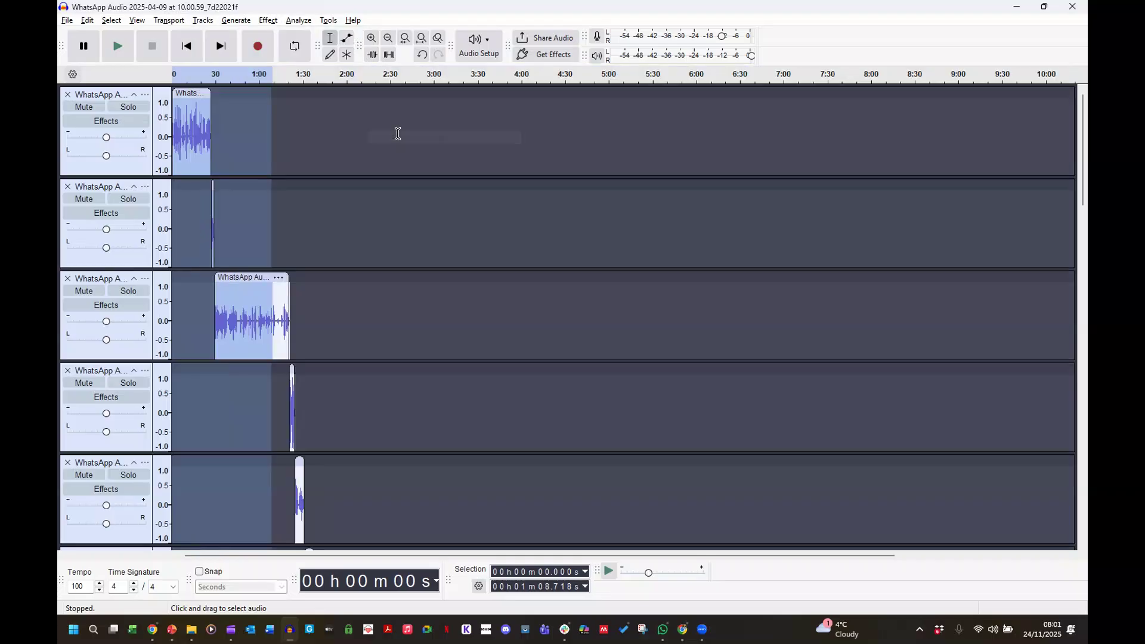
pyautogui.scroll(-8, 397, 134)
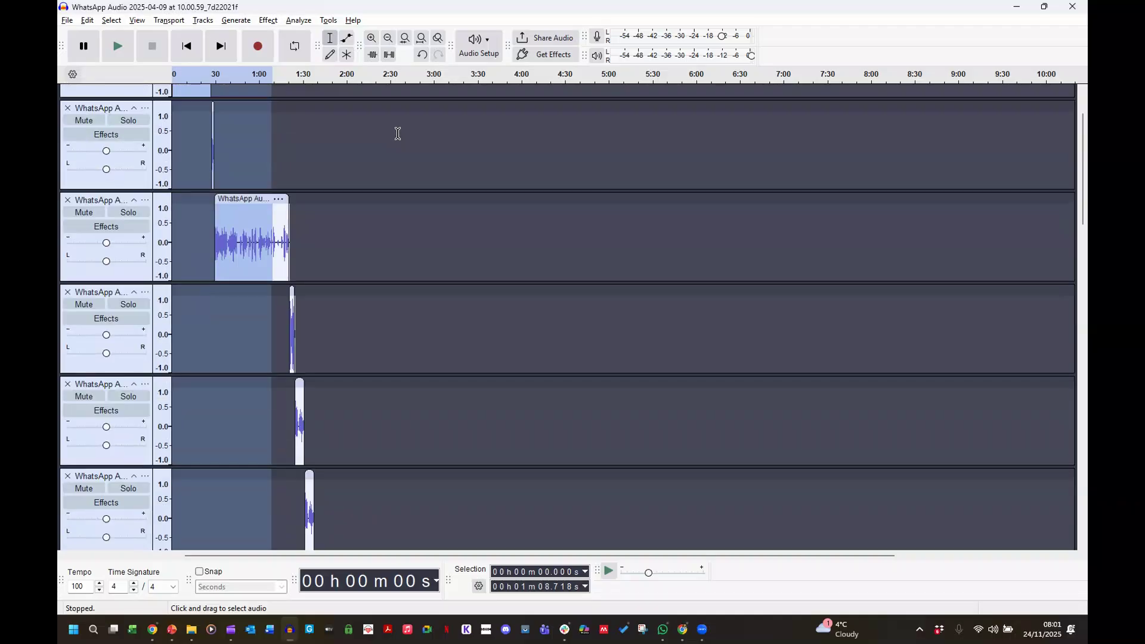
pyautogui.scroll(-5, 397, 136)
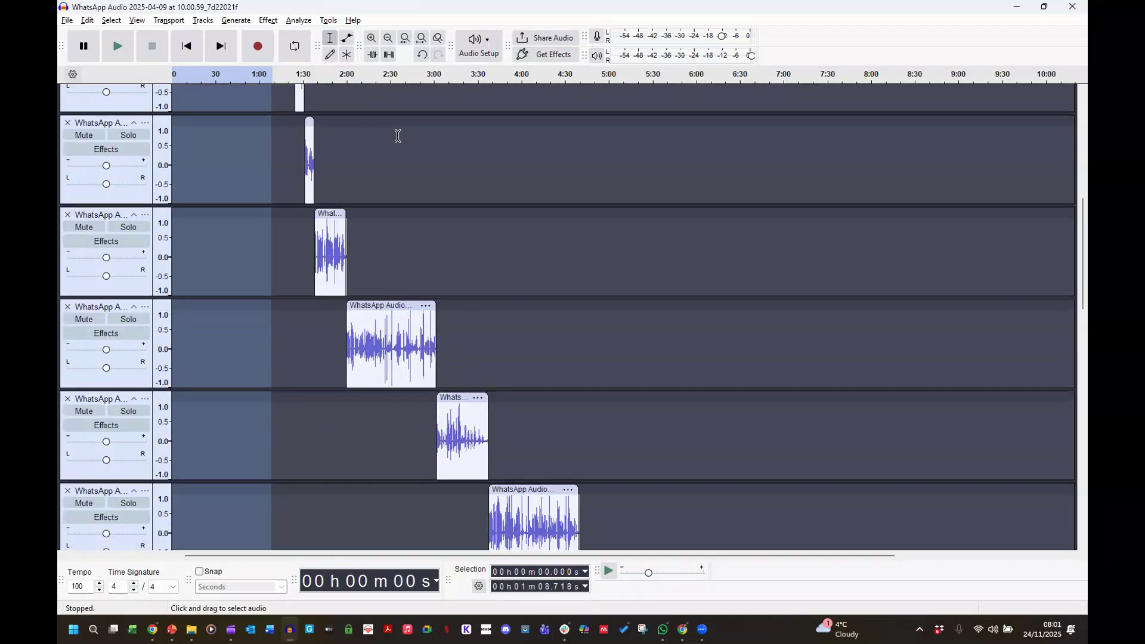
pyautogui.scroll(-4, 397, 136)
pyautogui.scroll(15, 397, 134)
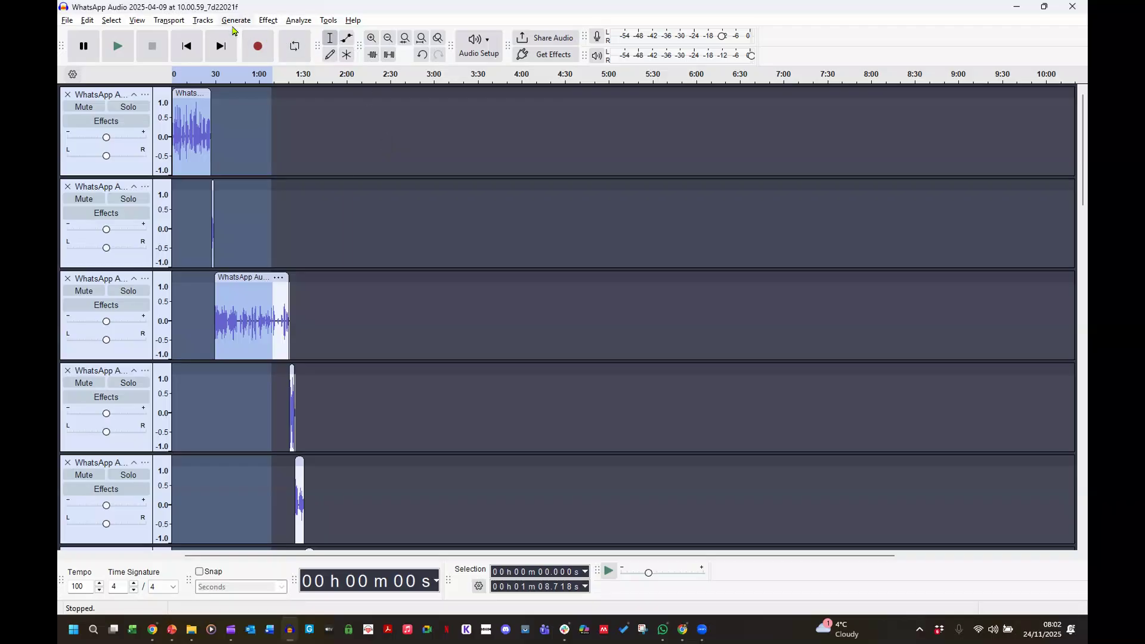
# Mix and render all clip tracks into the stereo track Mix 1, then select it.
pyautogui.click(203, 21)
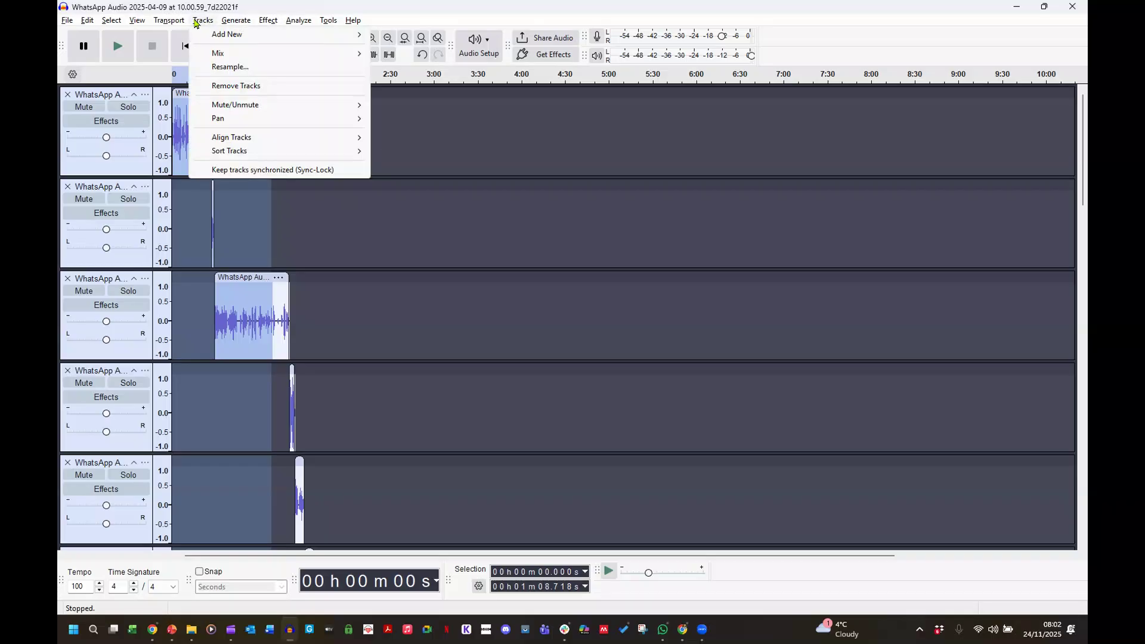
pyautogui.moveTo(227, 59)
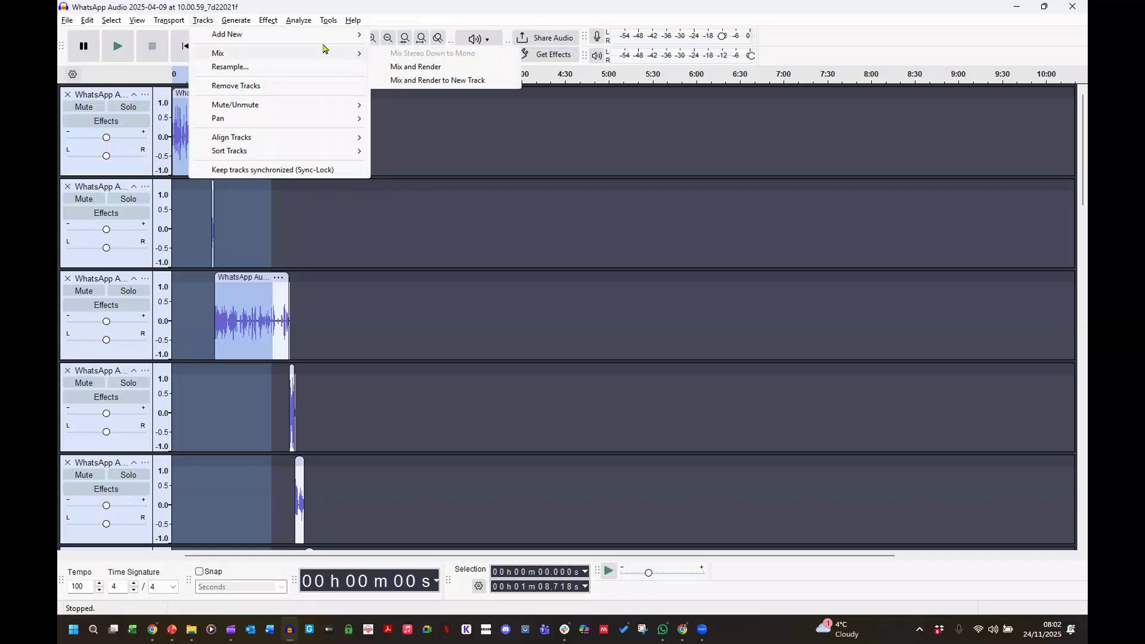
pyautogui.click(432, 67)
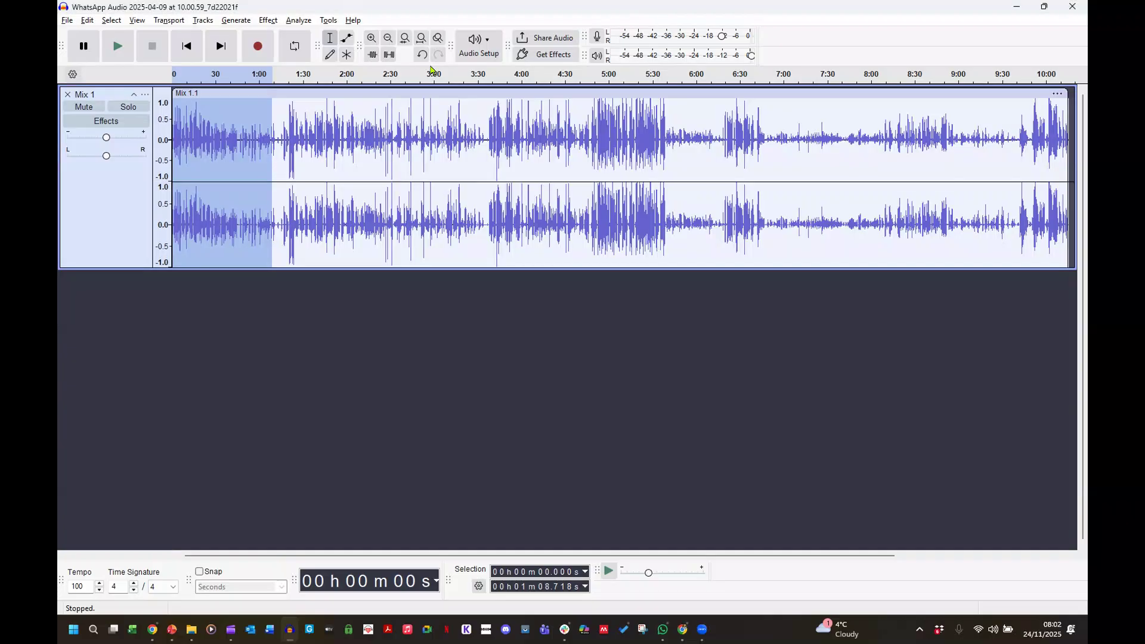
pyautogui.click(107, 215)
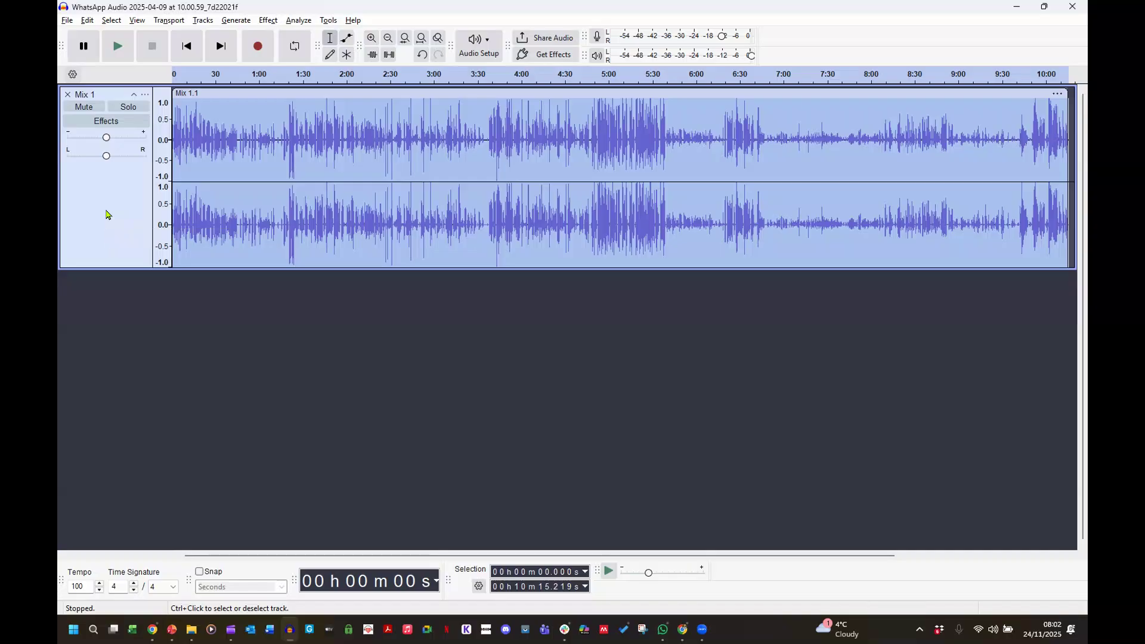
# Export the mix as a mono MP3 named 'Mix 1', overwriting the existing Mix 1.mp3.
pyautogui.click(67, 20)
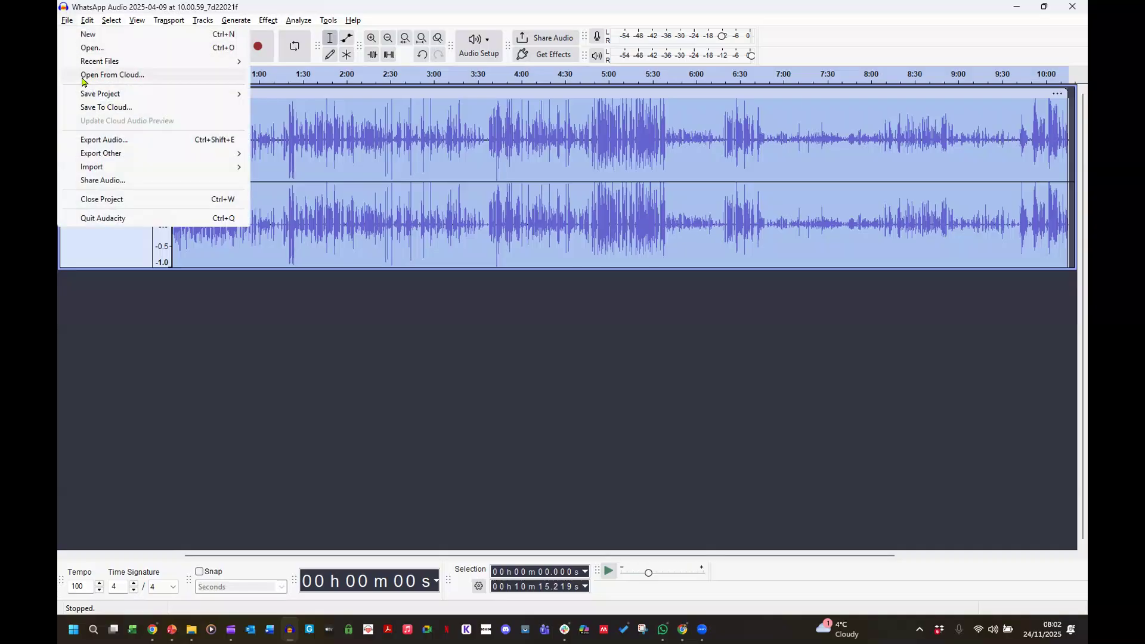
pyautogui.click(117, 142)
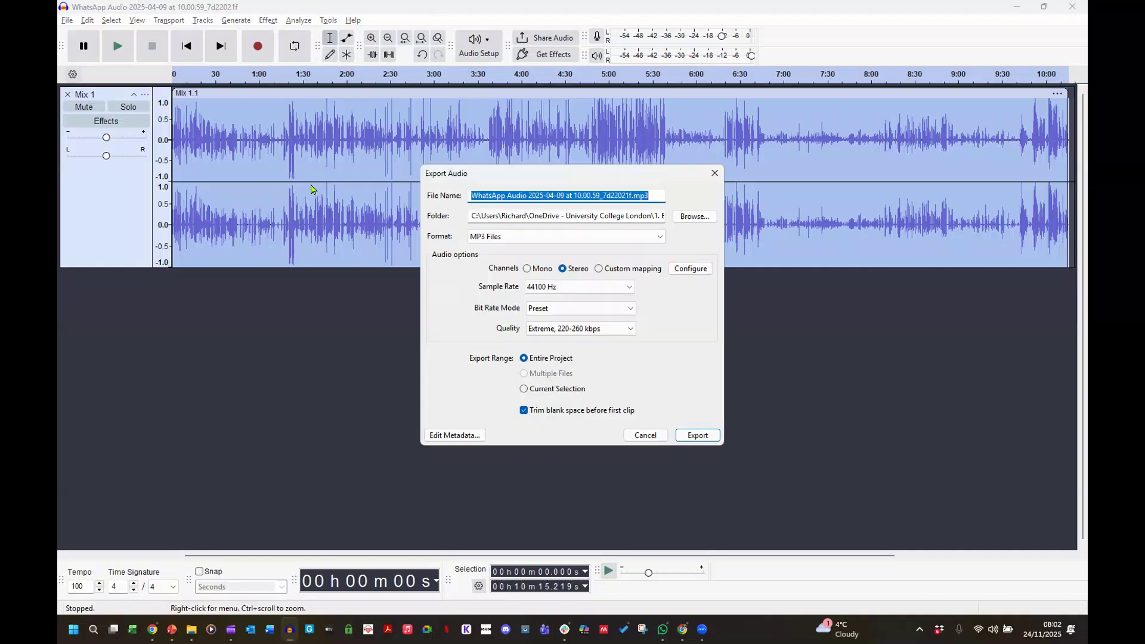
pyautogui.write('Mix 1')
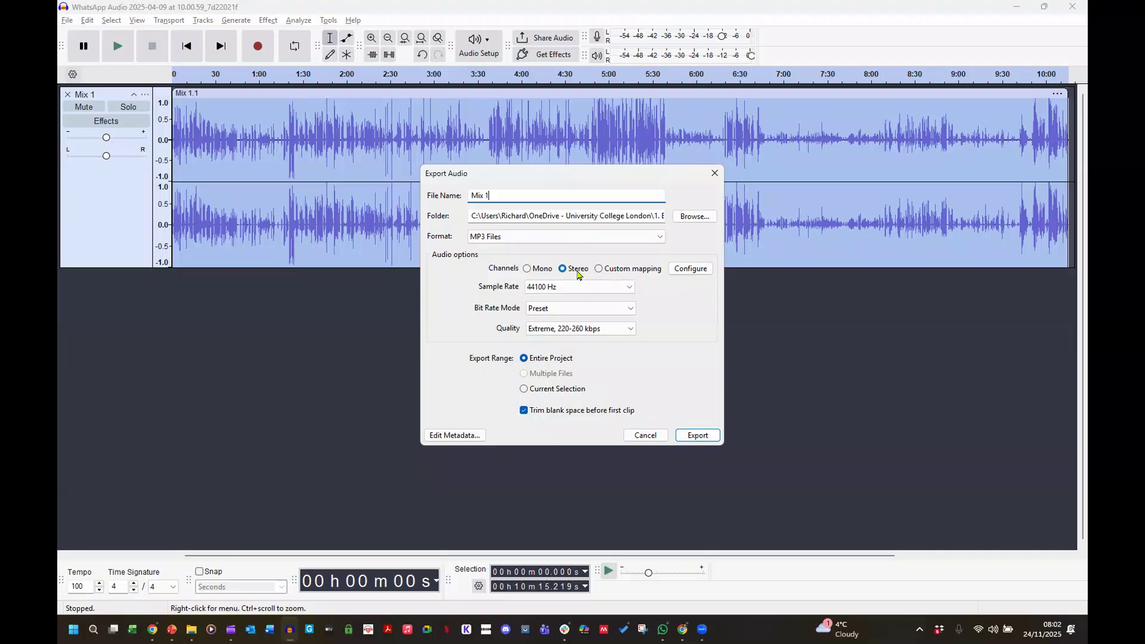
pyautogui.click(545, 272)
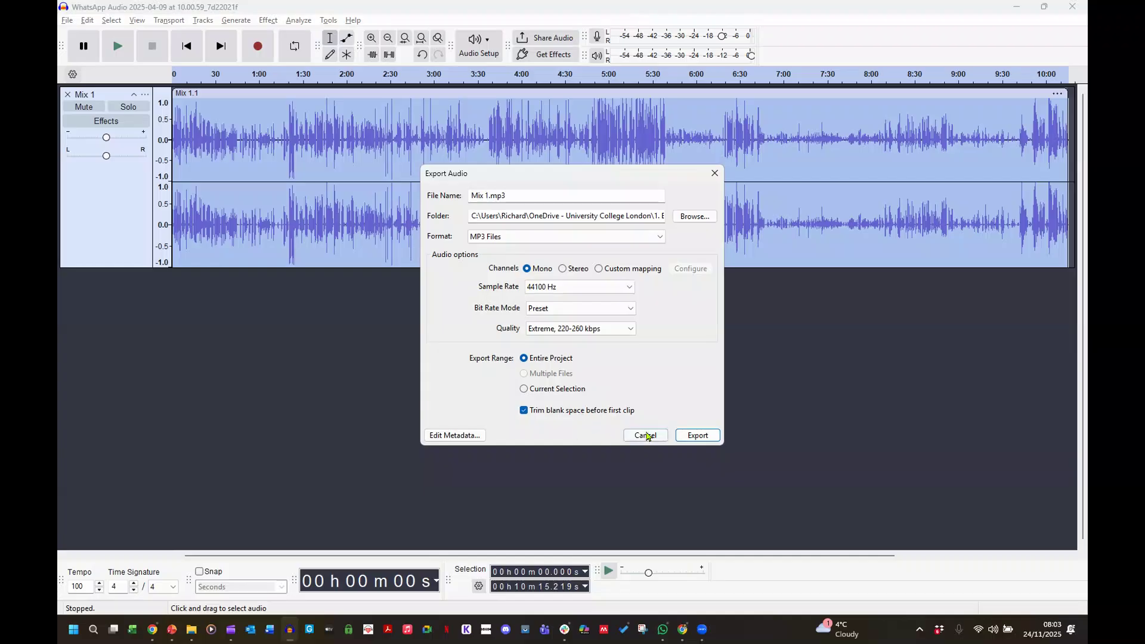
pyautogui.click(690, 436)
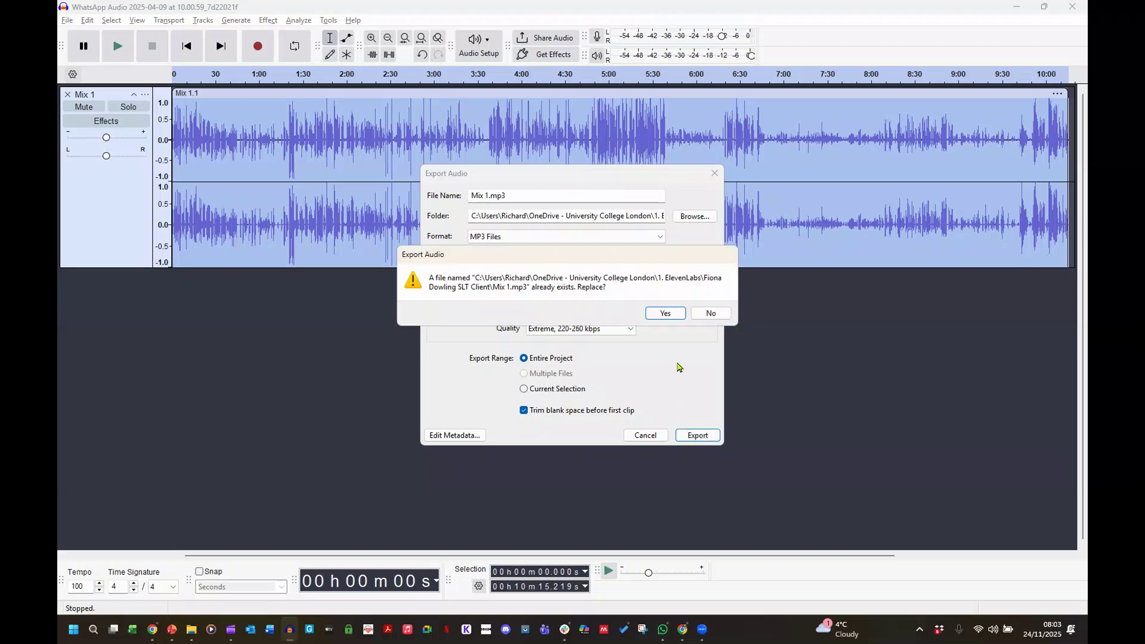
pyautogui.click(667, 314)
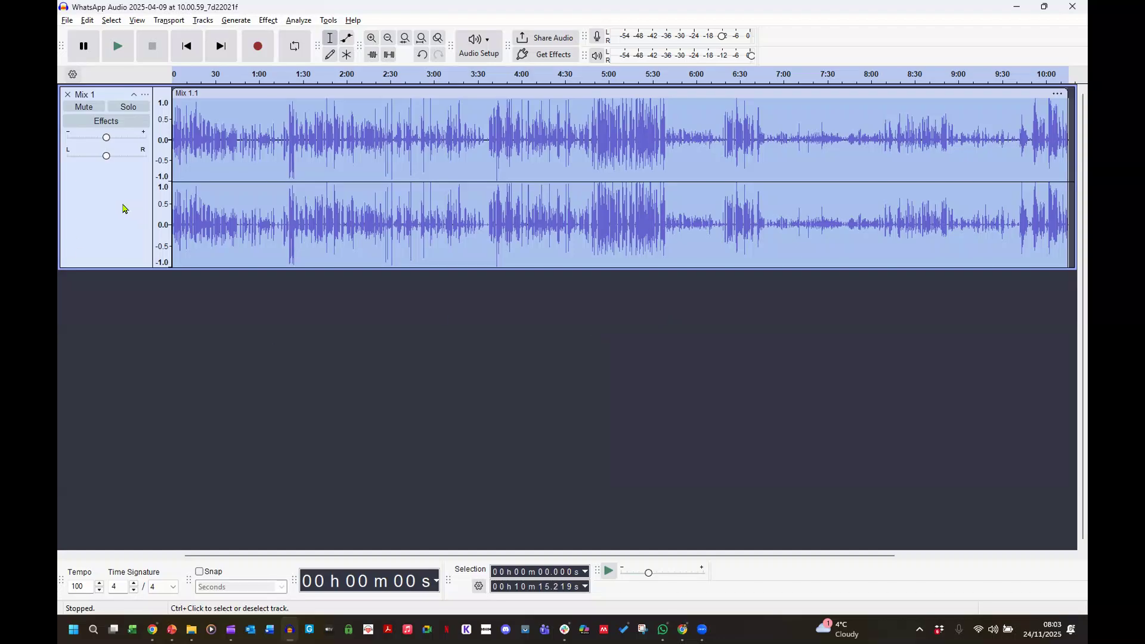
pyautogui.click(369, 205)
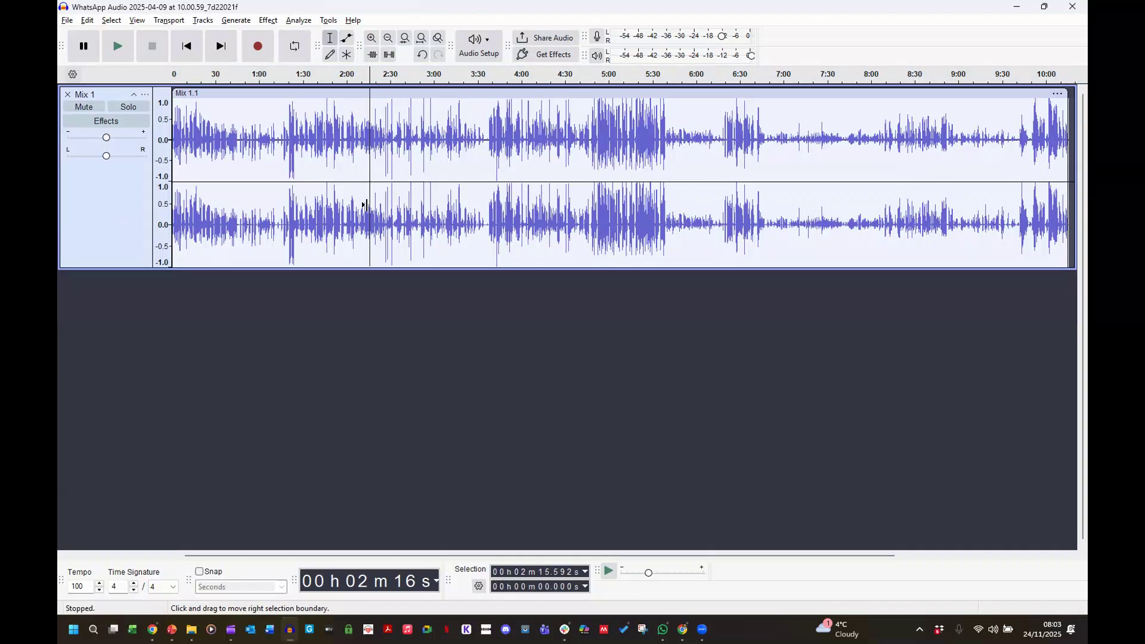
pyautogui.moveTo(435, 555); pyautogui.dragTo(518, 563)
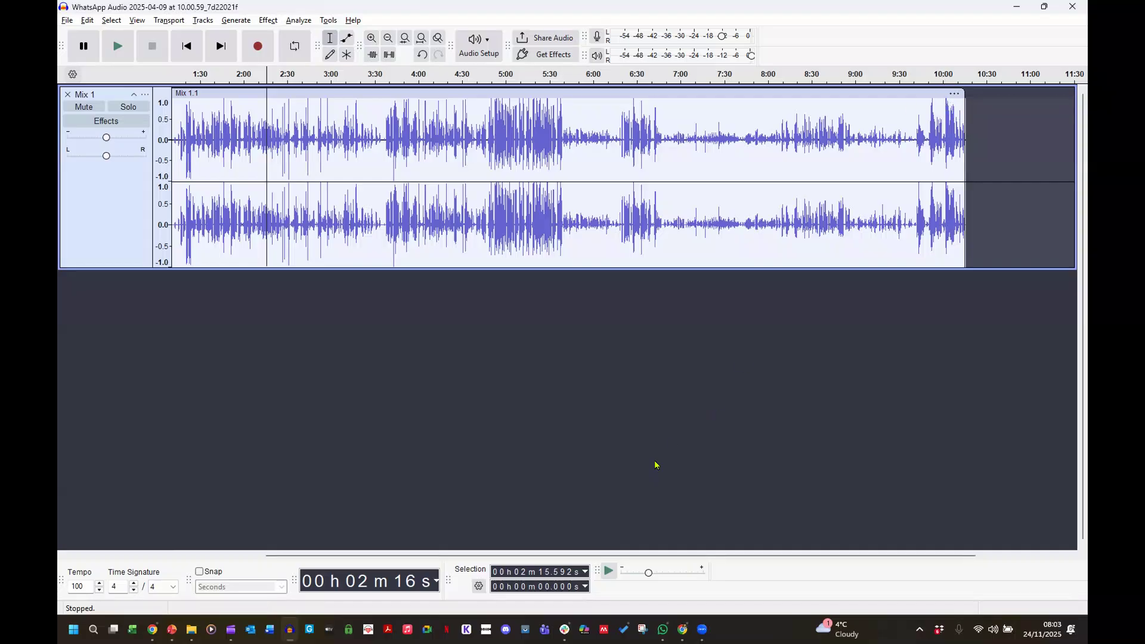
pyautogui.moveTo(693, 558); pyautogui.dragTo(577, 572)
pyautogui.click(245, 119)
pyautogui.click(135, 217)
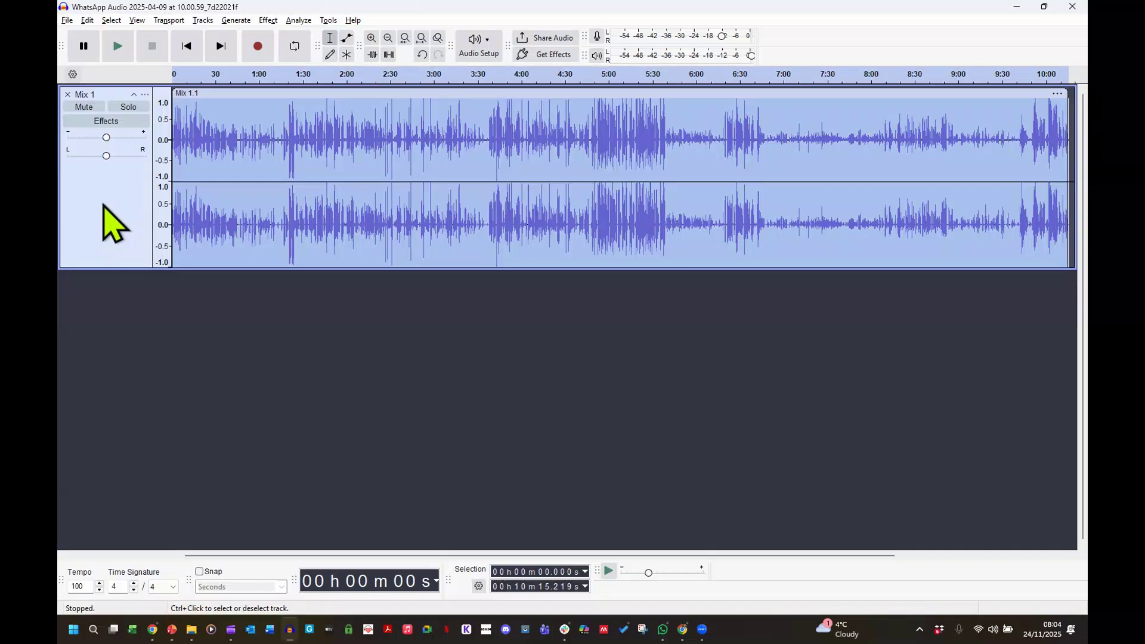
pyautogui.hotkey('shift', 'm')
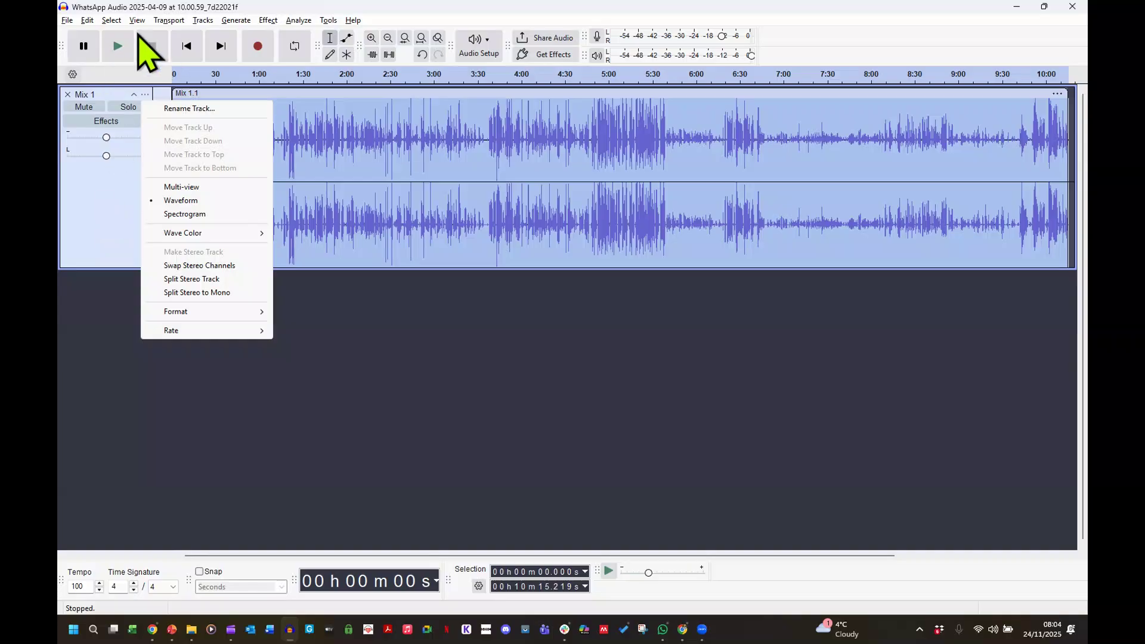
# Copy the whole Mix 1 track and paste the copy at the end of the mix.
pyautogui.click(87, 22)
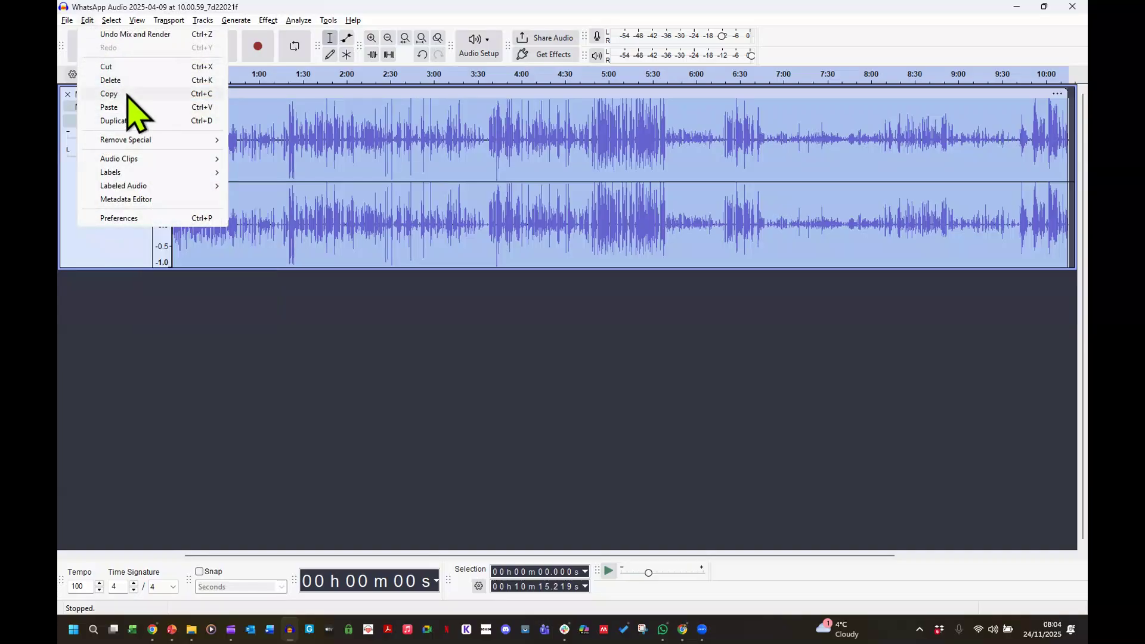
pyautogui.click(127, 96)
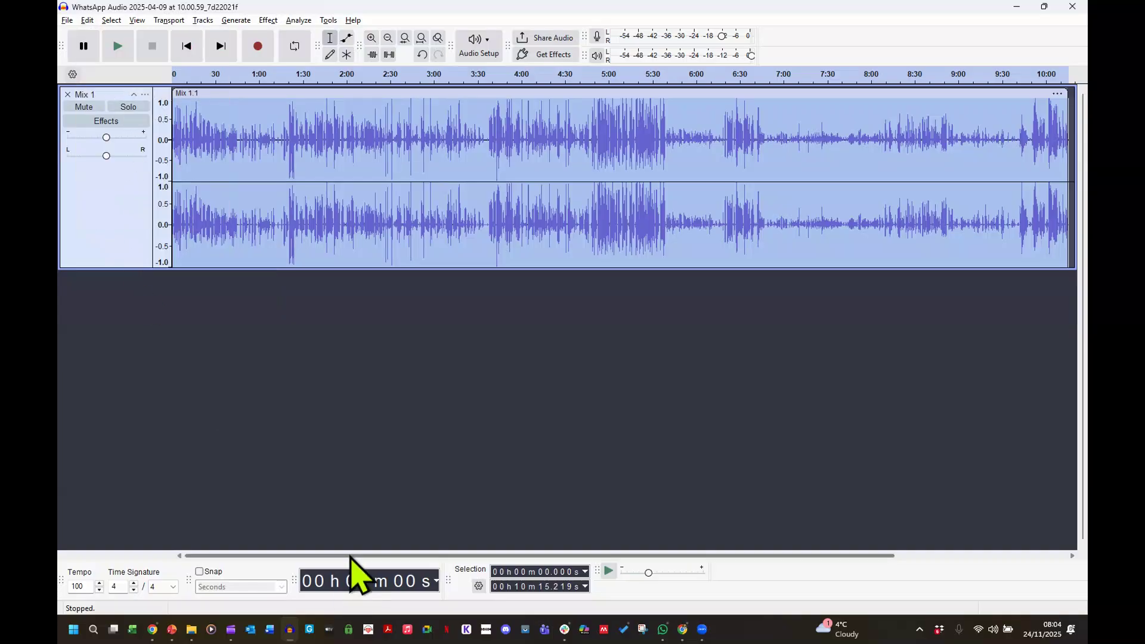
pyautogui.moveTo(351, 557); pyautogui.dragTo(606, 556)
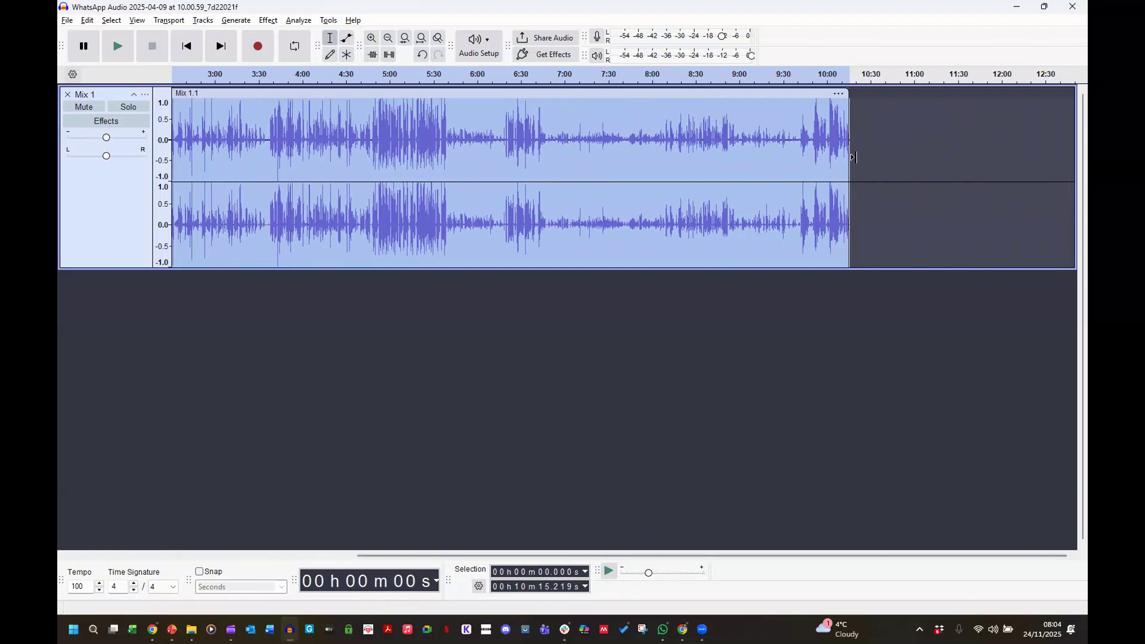
pyautogui.click(854, 105)
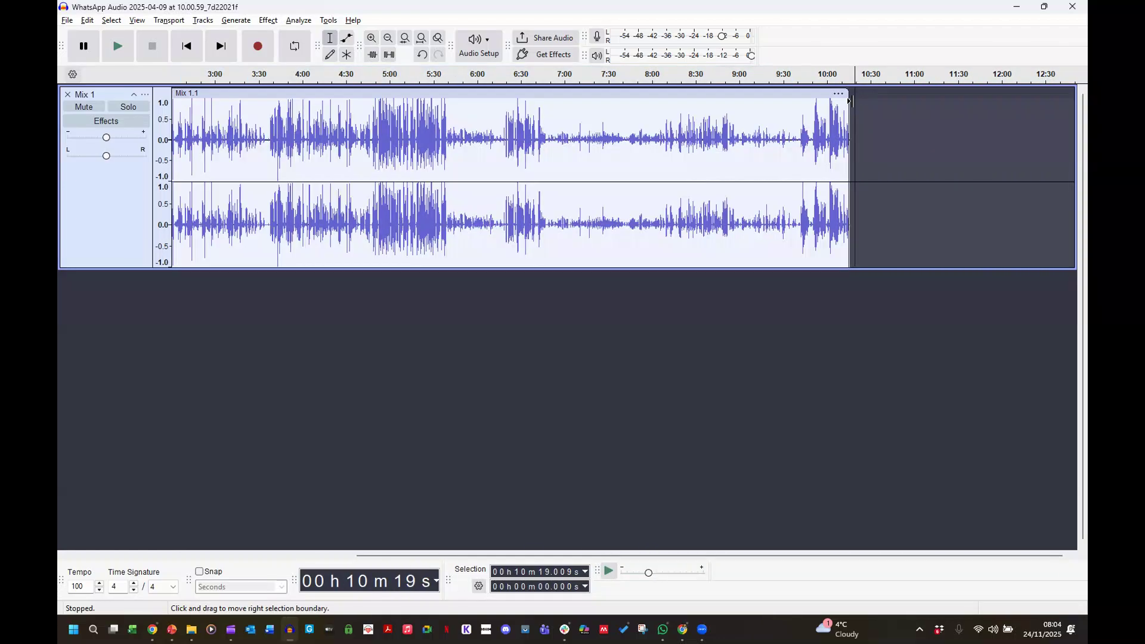
pyautogui.rightClick(862, 100)
pyautogui.click(880, 110)
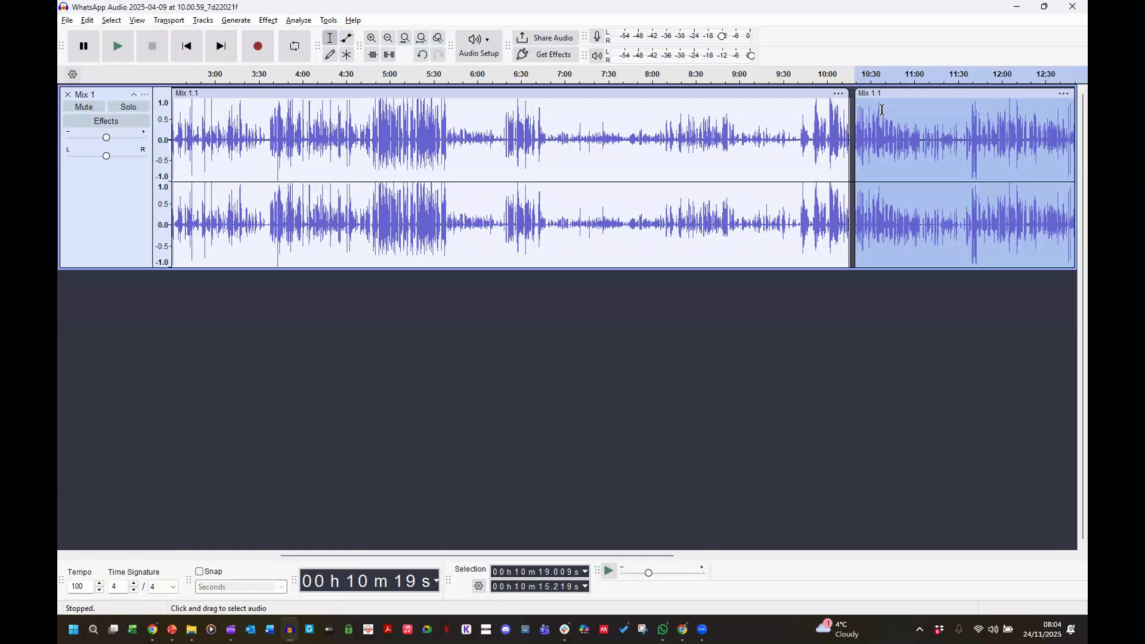
# Slide the pasted copy left to join the first mix, then select the whole track.
pyautogui.moveTo(894, 137); pyautogui.dragTo(883, 137)
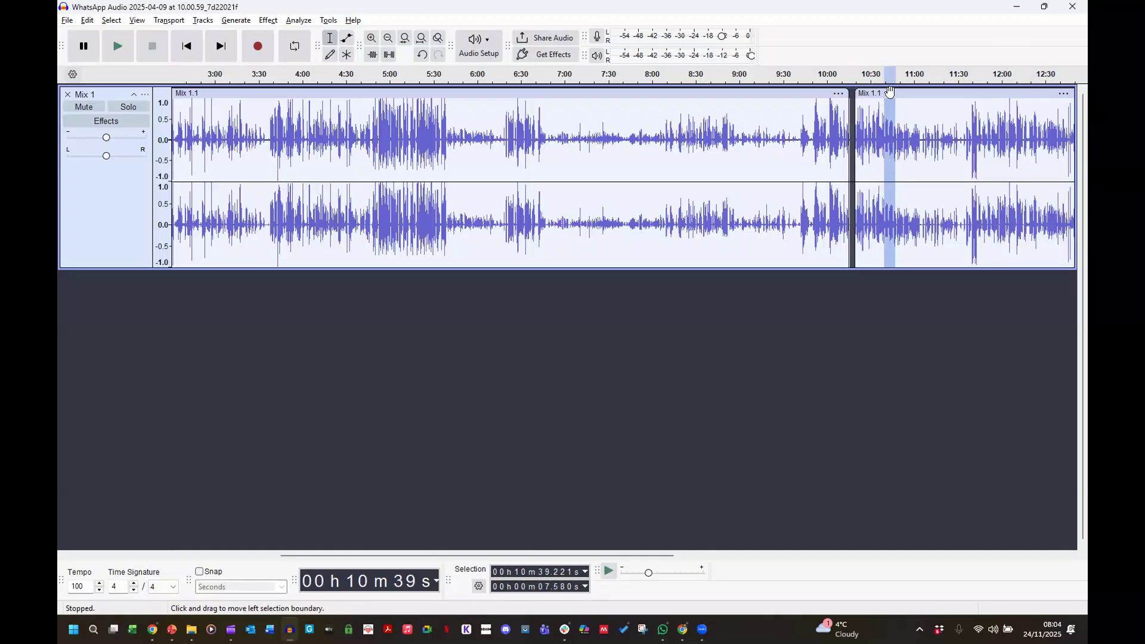
pyautogui.moveTo(889, 93); pyautogui.dragTo(884, 93)
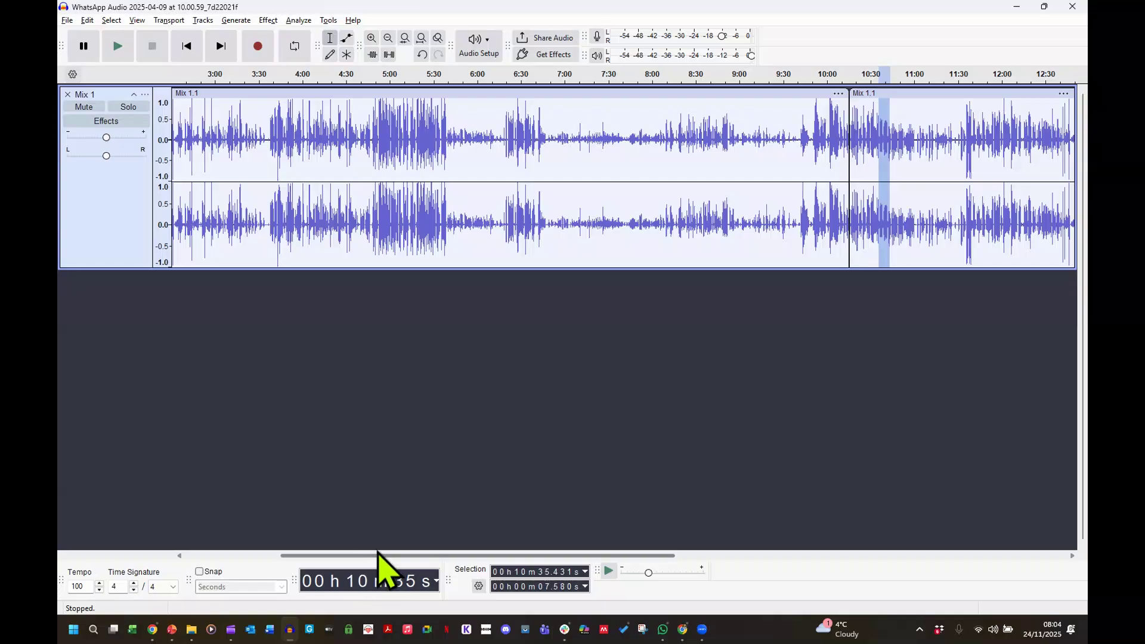
pyautogui.moveTo(387, 557); pyautogui.dragTo(684, 537)
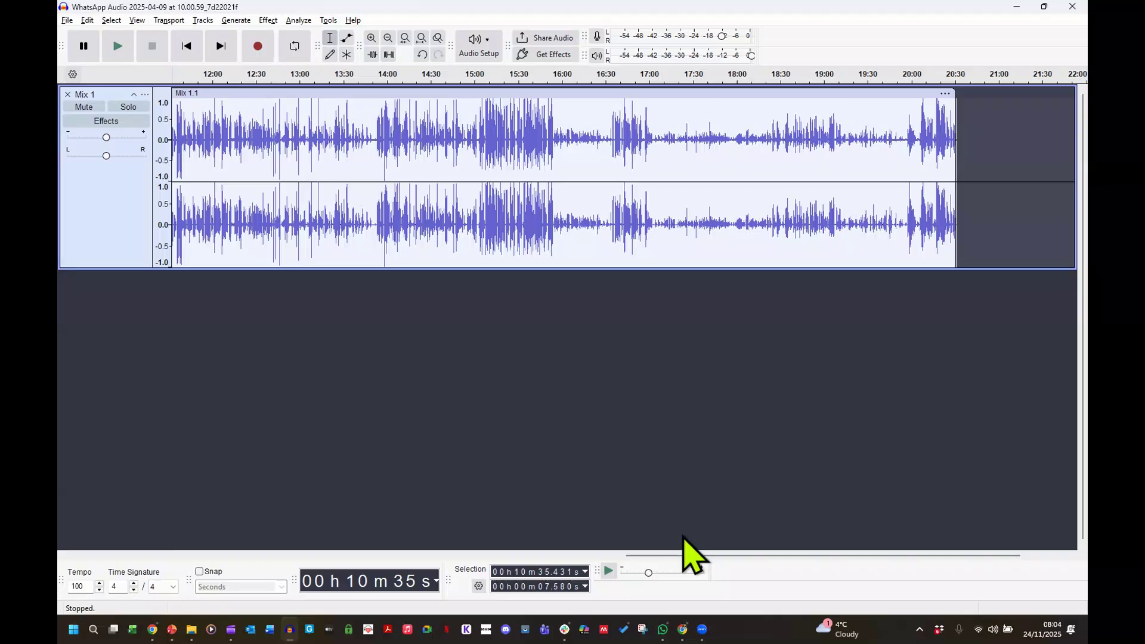
pyautogui.click(89, 226)
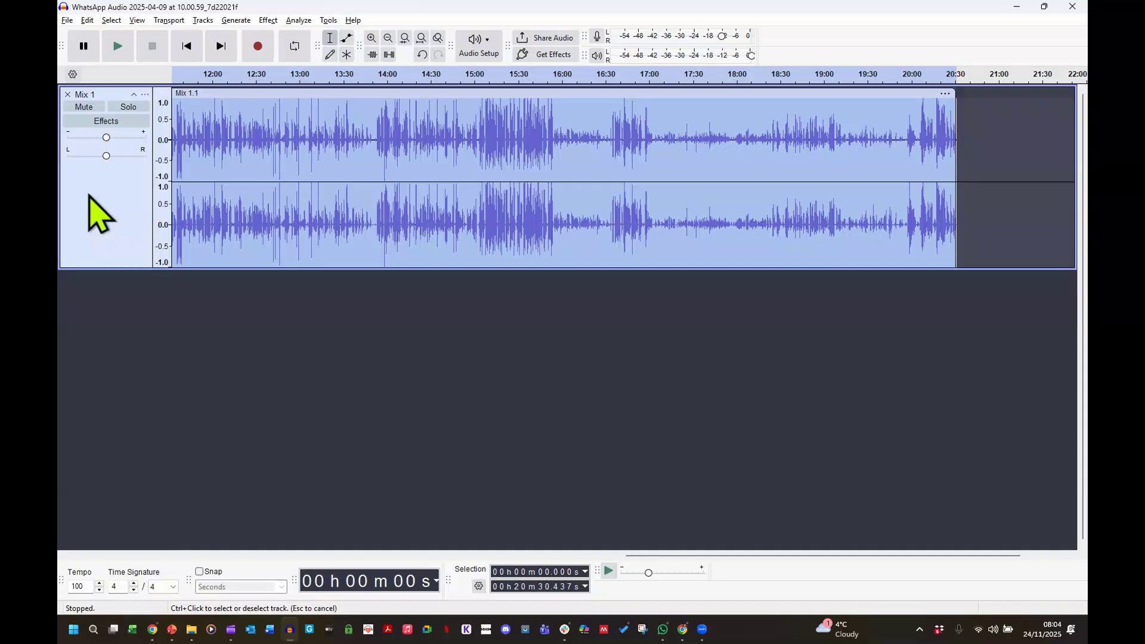
# Export the doubled 20-minute mix as a mono MP3 under the default WhatsApp Audio name.
pyautogui.click(67, 21)
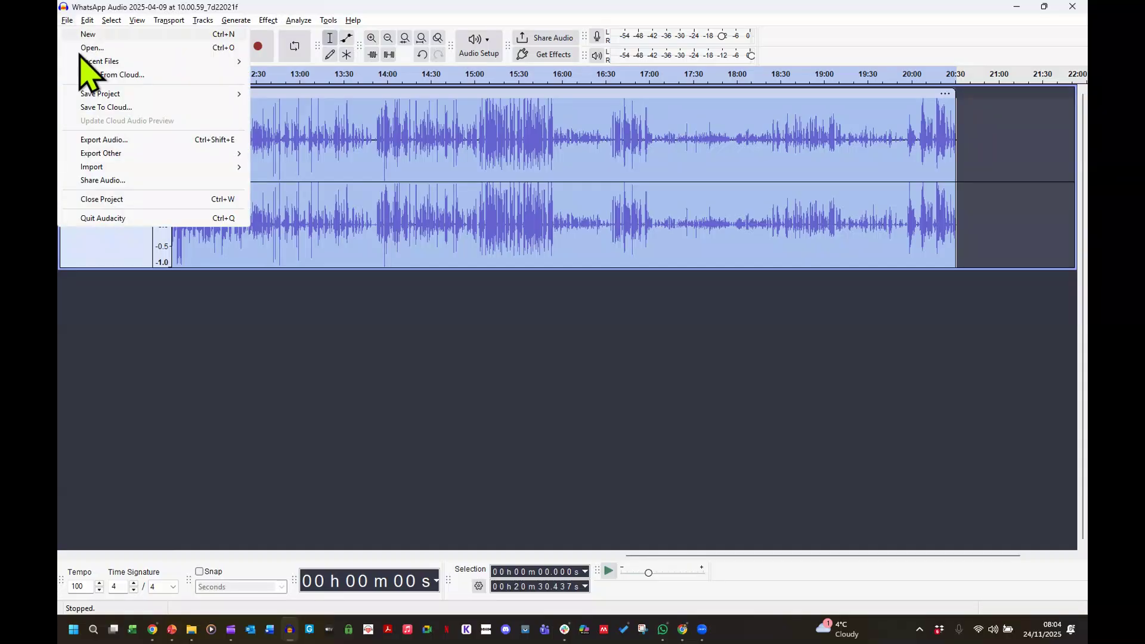
pyautogui.click(105, 140)
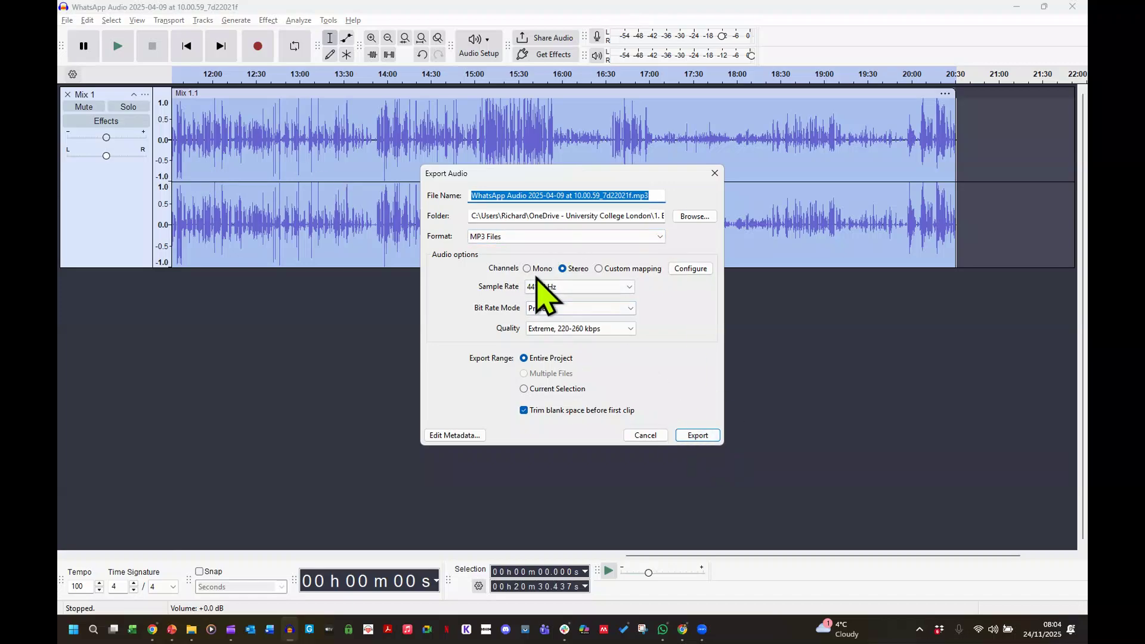
pyautogui.click(527, 268)
pyautogui.click(698, 435)
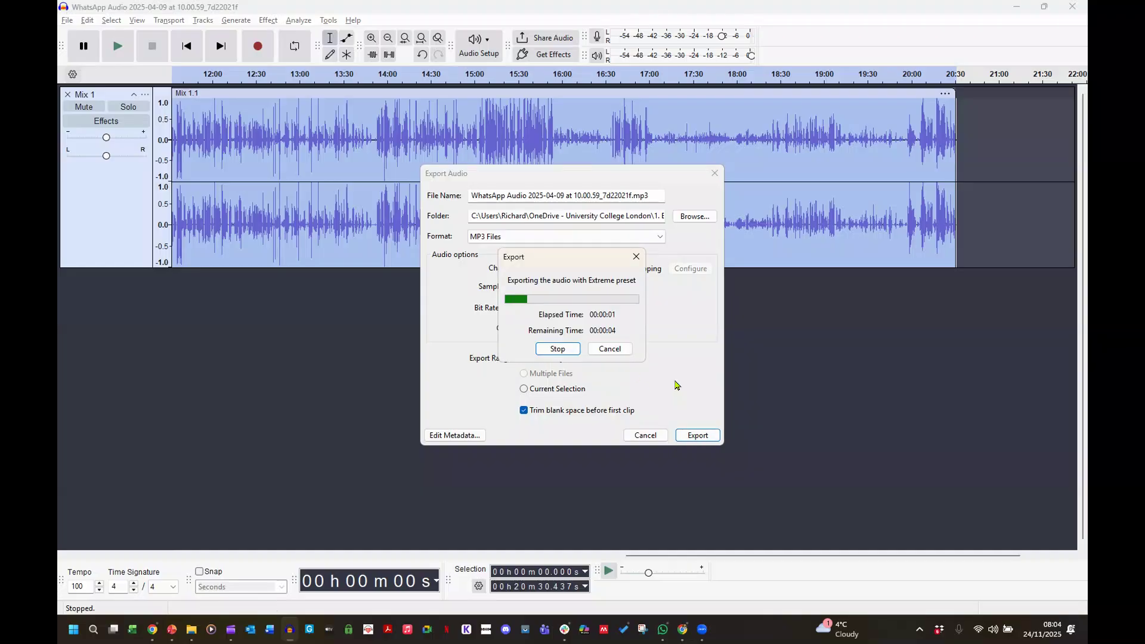